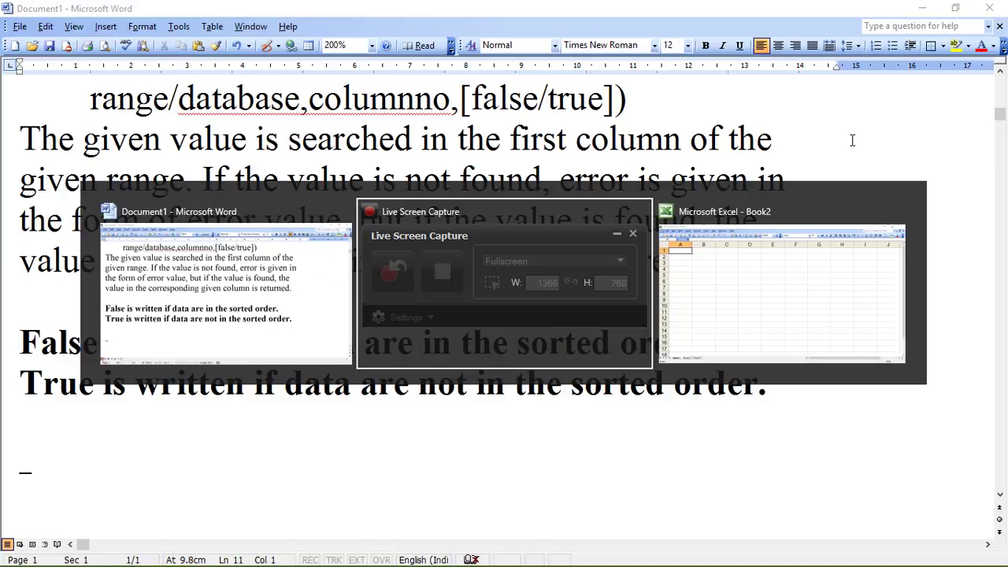
Switch to Excel and enter the headers Roll, Name and Address in cells A1 to C1.
key(alt+Tab)
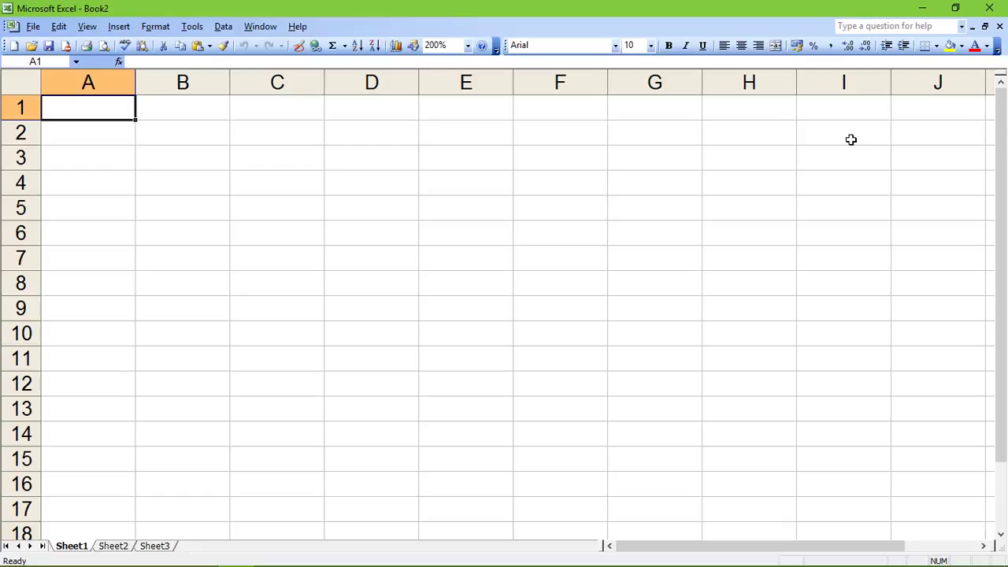
text(Roll)
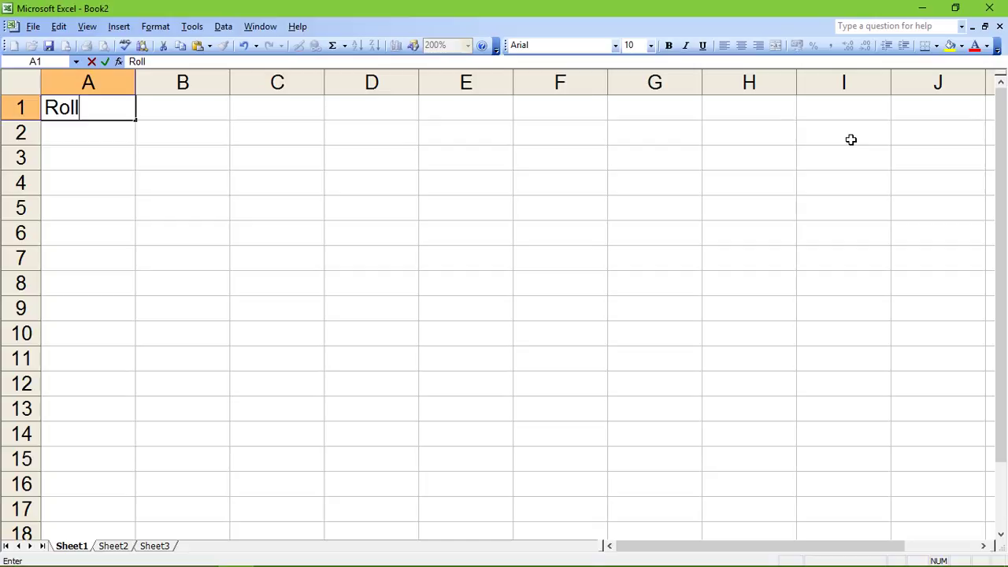
key(Tab)
text(Name)
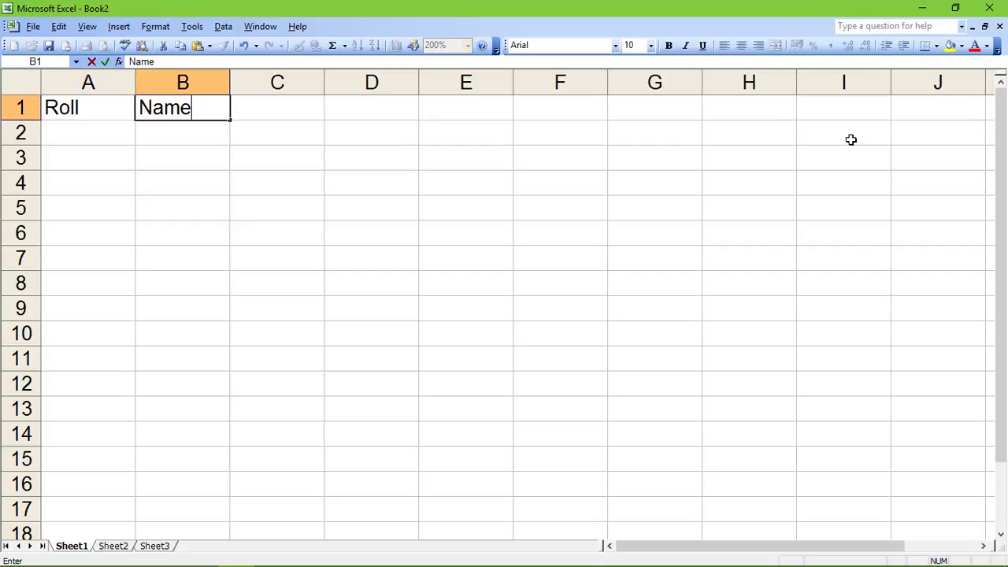
key(Tab)
text(A)
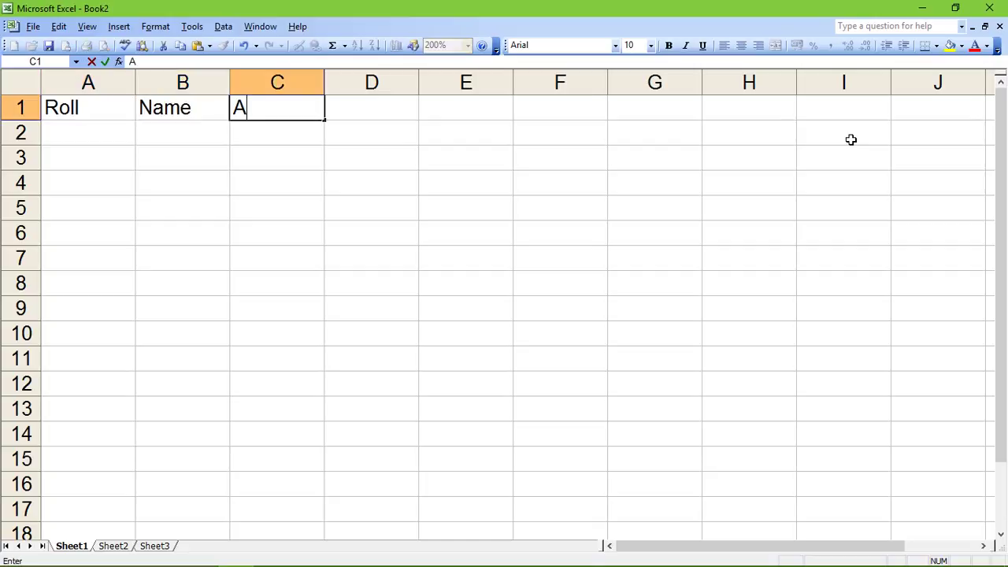
text(ddress)
key(Return)
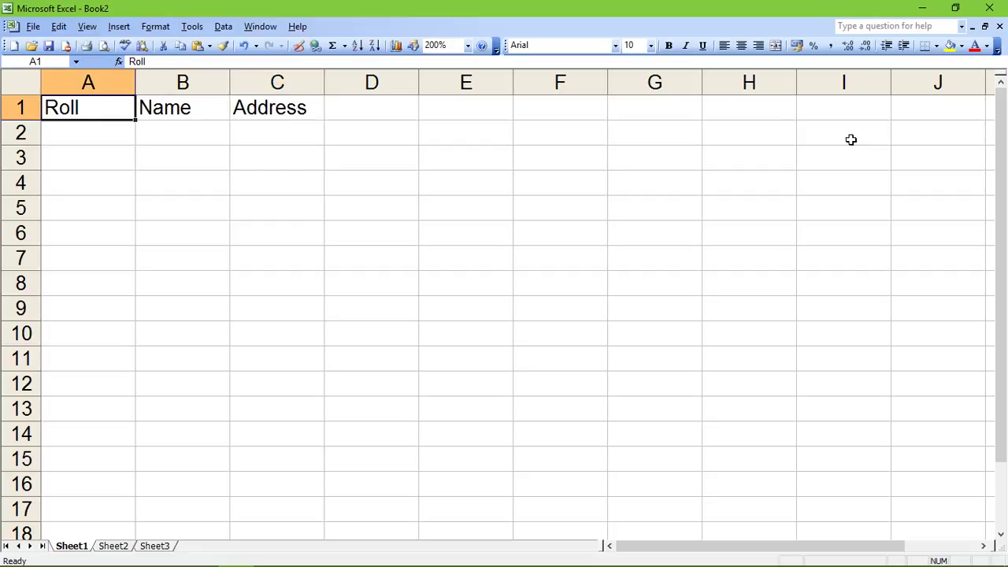
Enter the roll numbers 1 to 10 in cells A2 to A11.
text(1)
key(Return)
text(2)
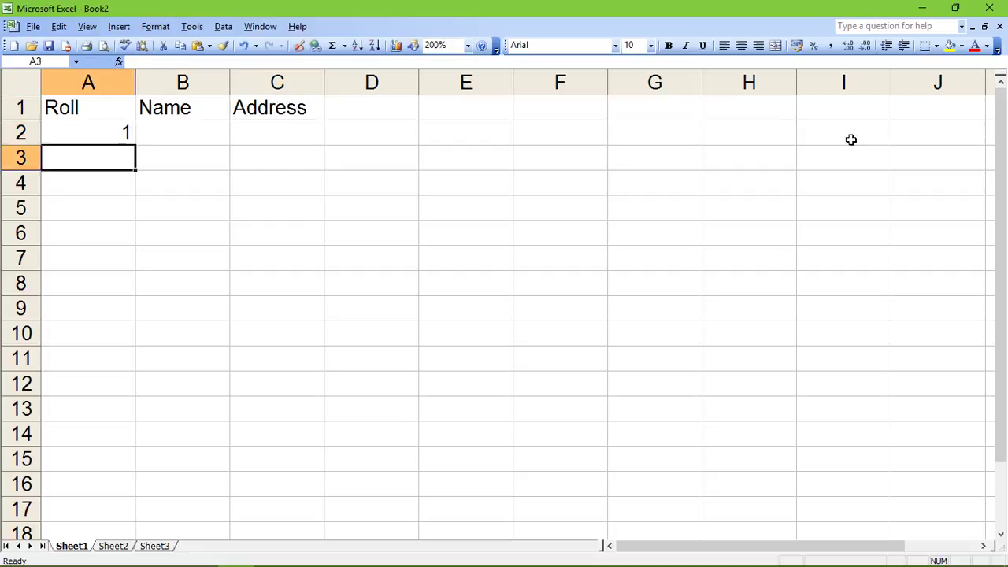
key(Return)
text(3)
key(Return)
text(4 5)
key(Return)
text(6)
key(Return)
text(7)
key(Return)
text(8)
key(Return)
text(9)
key(Return)
text(10)
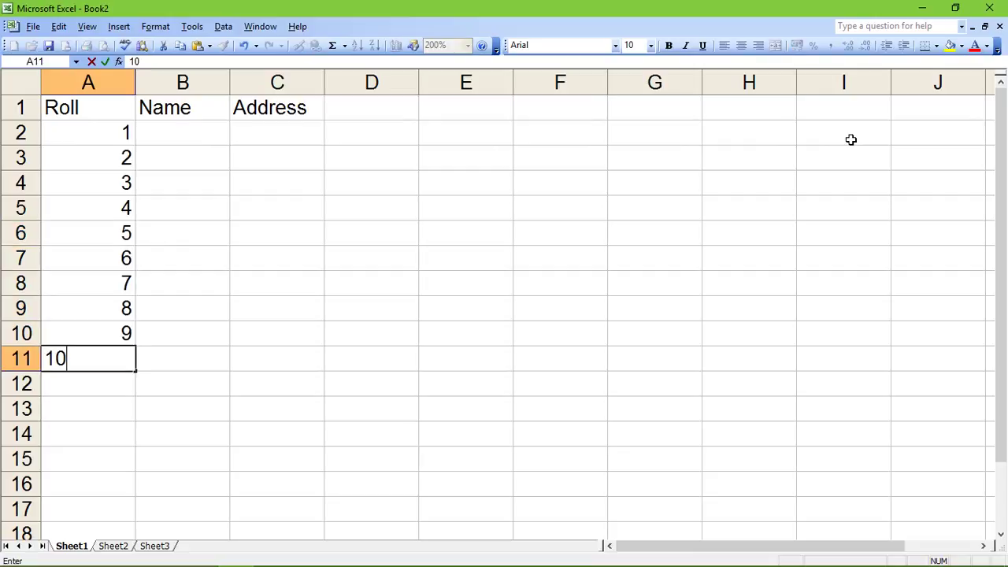
key(Up)
Enter the students' first names for rolls 1 and 2 in cells B2 and B3.
key(Up)
key(Up)
key(Up)
key(Up)
key(Up)
key(Up)
key(Up)
key(Up)
key(Right)
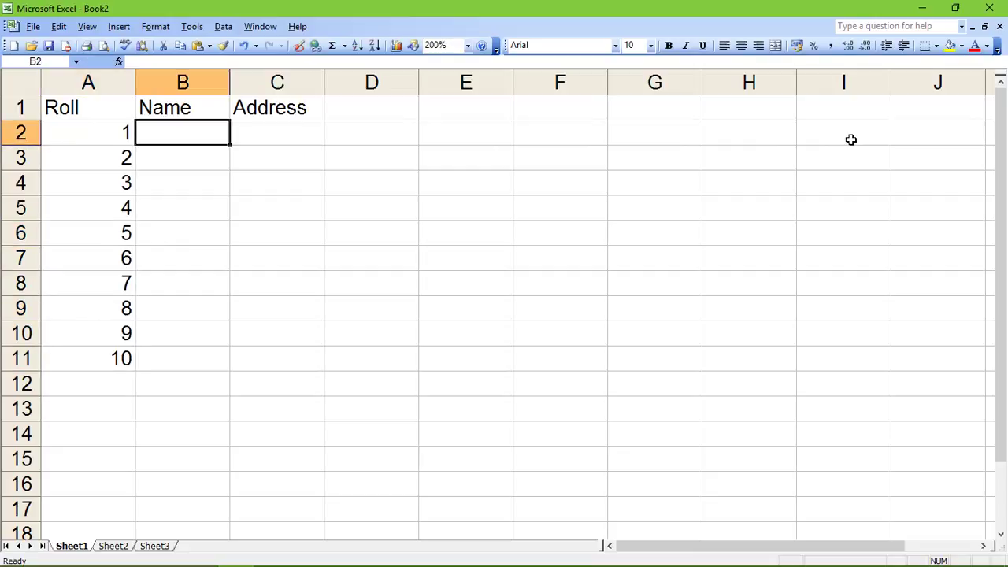
text(Mohan)
key(Return)
text(SDiohan)
key(BackSpace)
key(BackSpace)
key(BackSpace)
key(BackSpace)
key(BackSpace)
key(BackSpace)
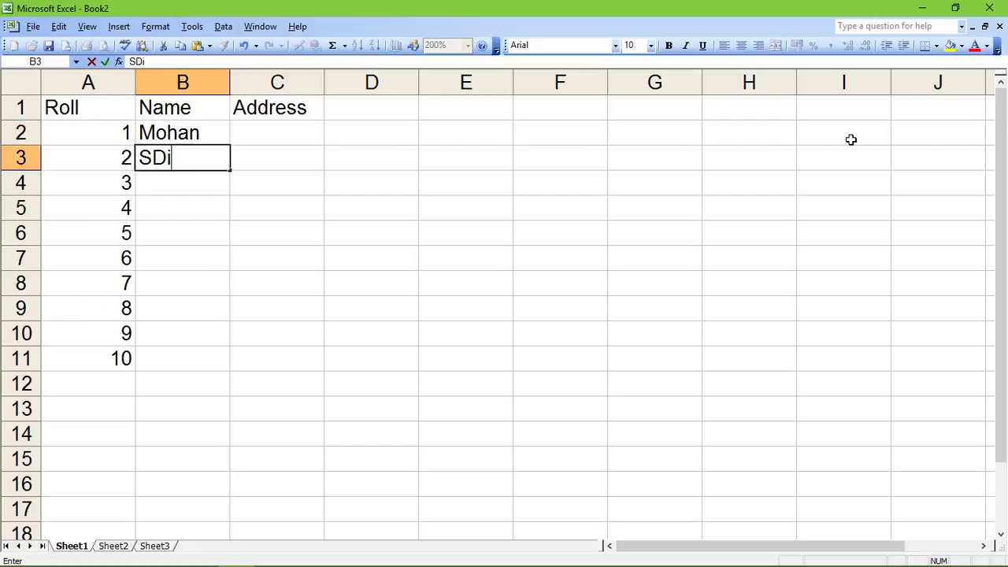
text(ohasn)
key(BackSpace)
key(BackSpace)
text(n)
key(Return)
Enter the students' first names for rolls 3 and 4 in cells B4 and B5.
text(DF)
key(BackSpace)
text(honi)
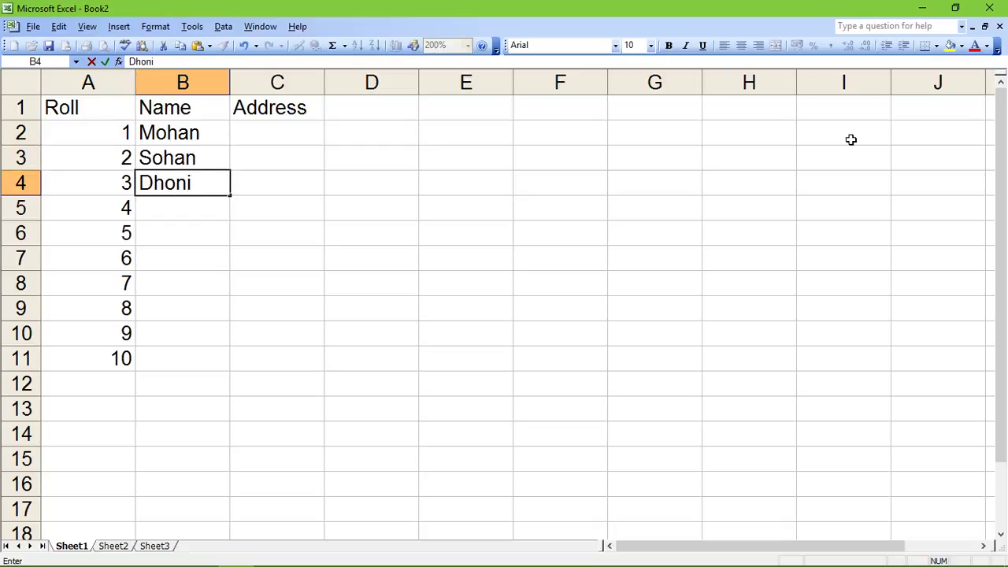
key(Return)
text(S)
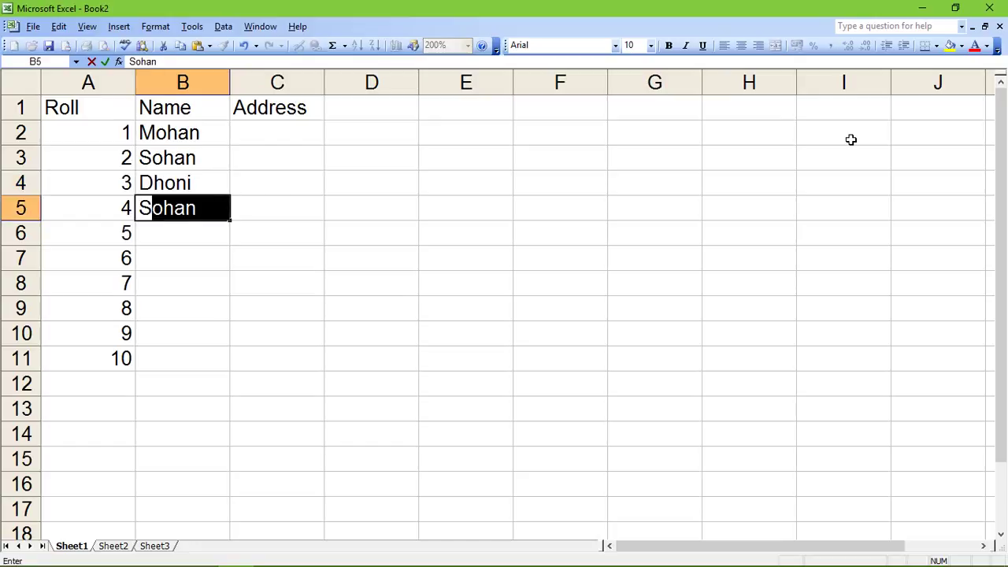
text(achion)
key(BackSpace)
key(BackSpace)
text(n)
key(Return)
Enter the students' first names for rolls 5 to 7 in cells B6 to B8.
text(Mukles)
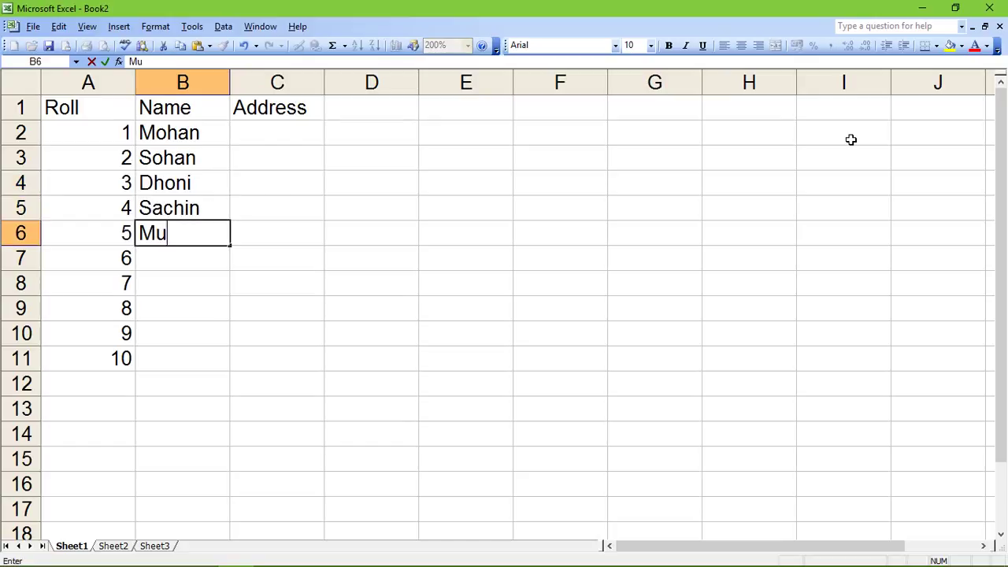
key(BackSpace)
key(BackSpace)
key(BackSpace)
text(eshg)
key(BackSpace)
key(Return)
text(R)
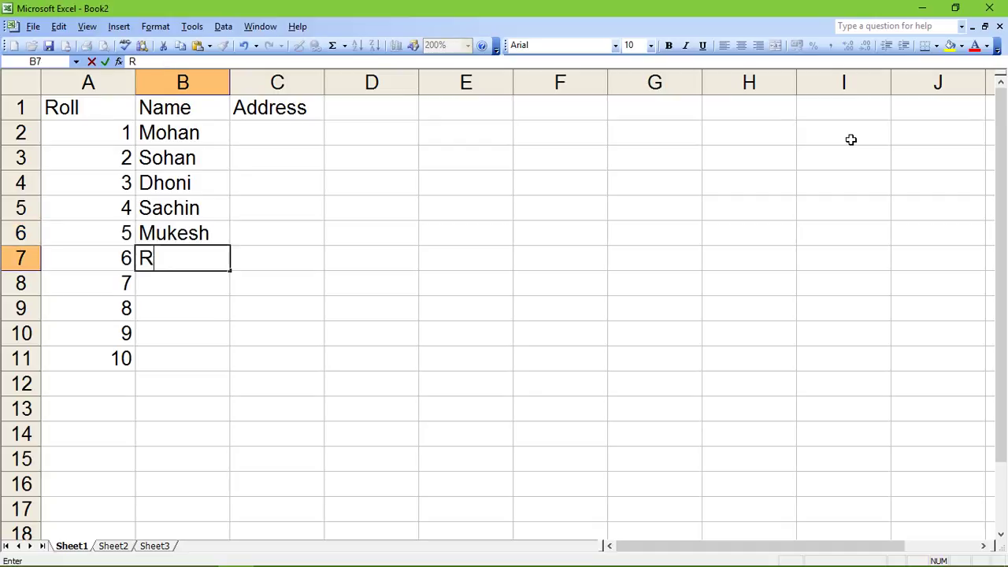
text(ajesh)
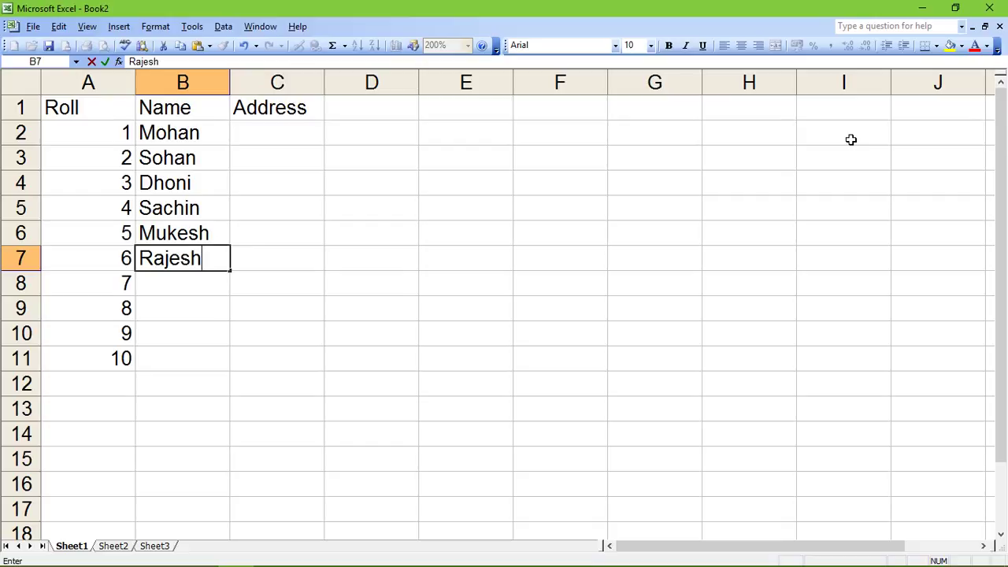
key(Return)
text(Raskesh)
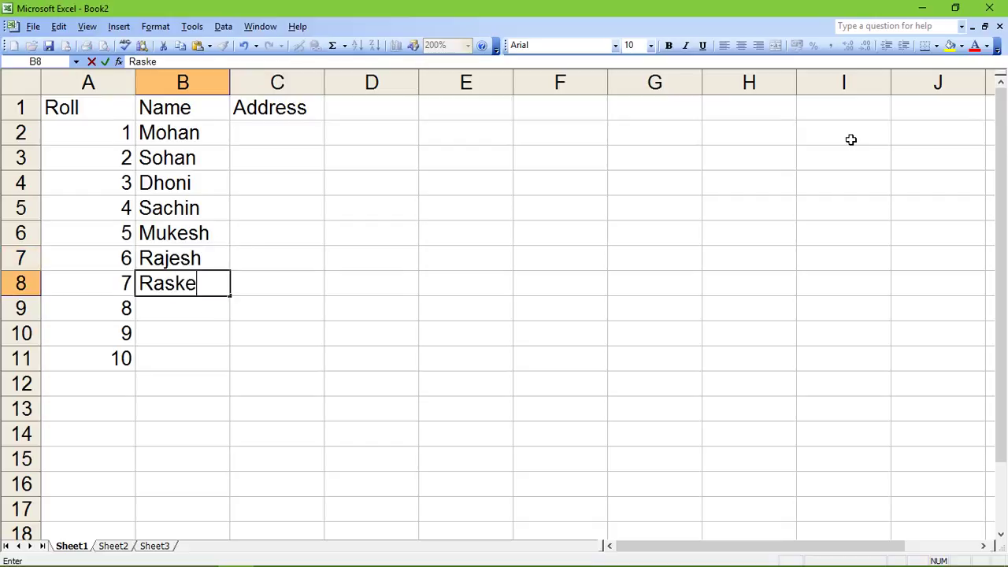
key(Return)
Enter the student's first name for roll 8 in cell B9.
text(Kuyn)
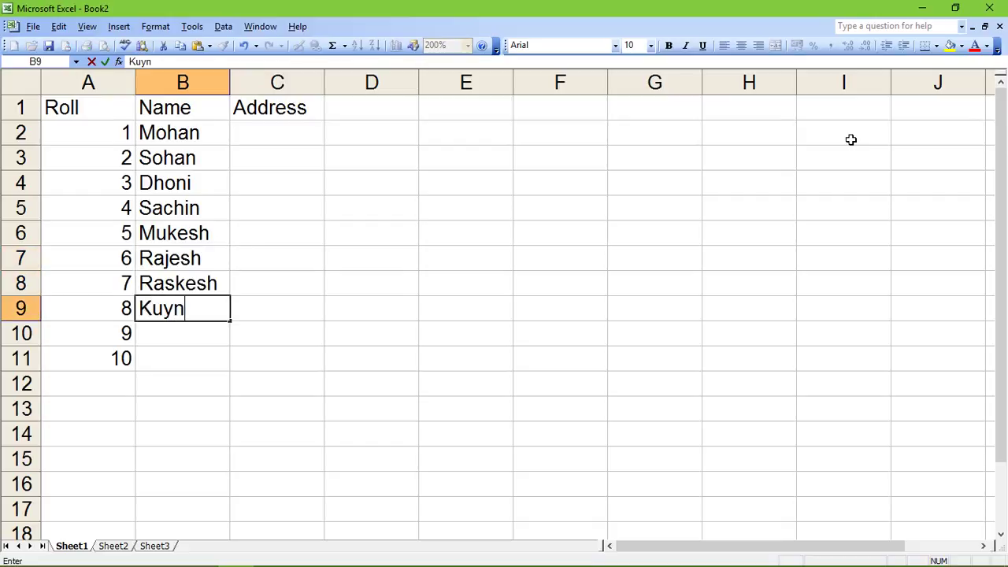
key(BackSpace)
key(BackSpace)
text(nsdan)
key(BackSpace)
key(BackSpace)
key(BackSpace)
key(BackSpace)
text(dan)
key(Return)
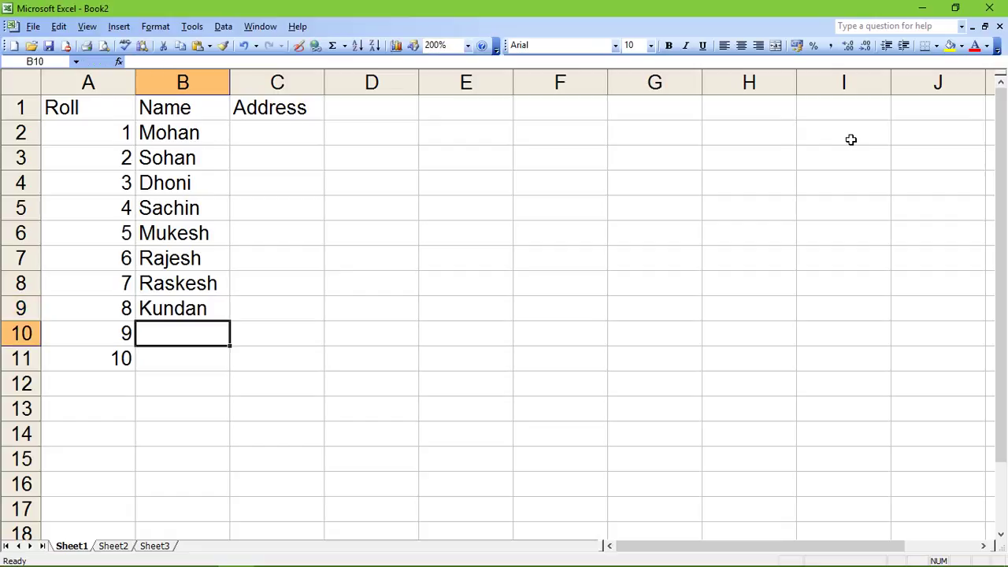
Enter the students' first names for rolls 9 and 10 in cells B10 and B11.
text(Shailes)
text(gh)
key(BackSpace)
key(BackSpace)
text(h)
key(Return)
text(Imran)
key(Up)
Enter the addresses Patna in C2 and Nawada in C3.
key(Up)
key(Up)
key(Up)
key(Up)
key(Up)
key(Up)
key(Up)
key(Up)
key(Right)
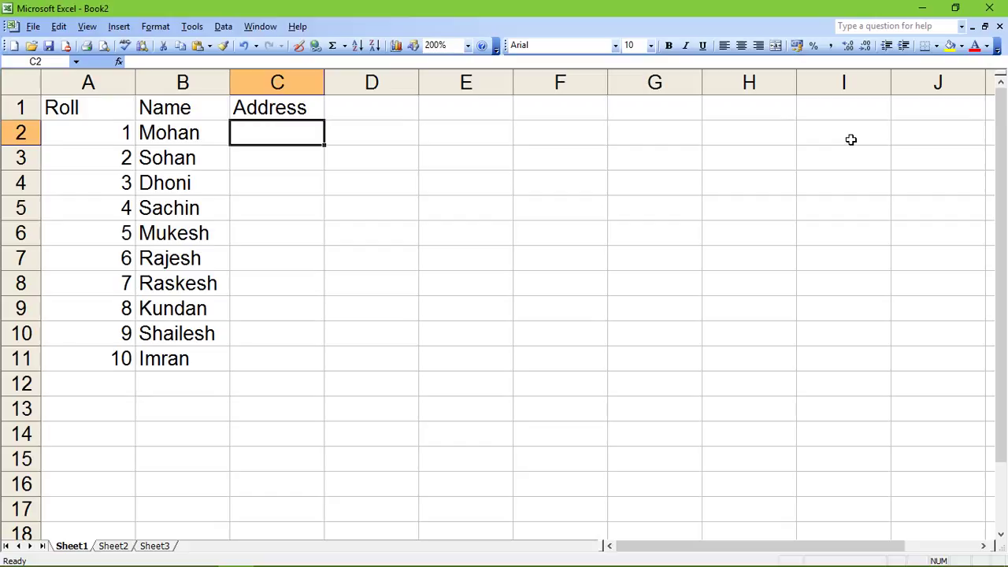
text(Patna)
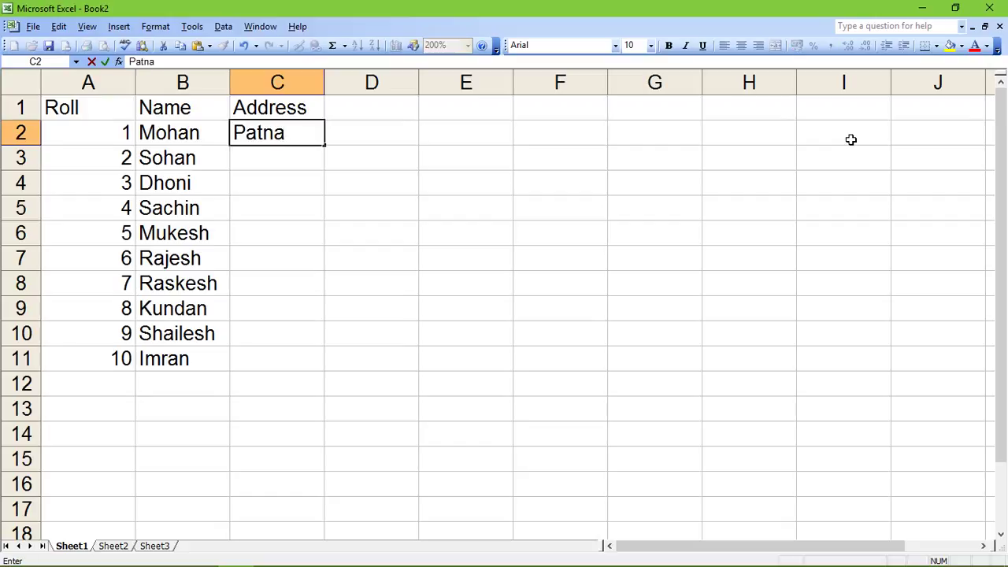
key(Return)
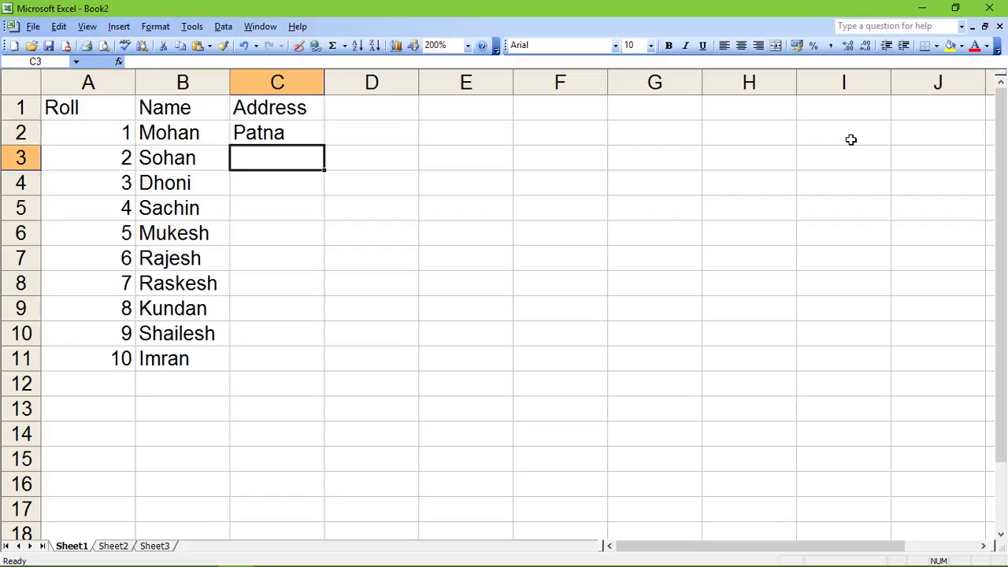
text(Nawada)
key(Return)
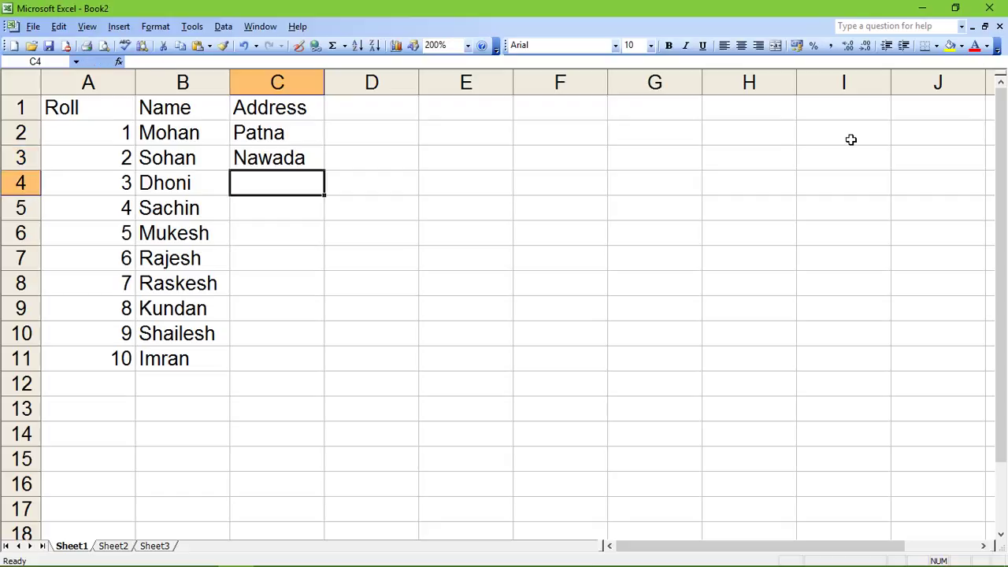
Enter Gaya as the address for roll 3 in cell C4.
text(FGaya)
key(BackSpace)
key(BackSpace)
key(BackSpace)
key(BackSpace)
key(BackSpace)
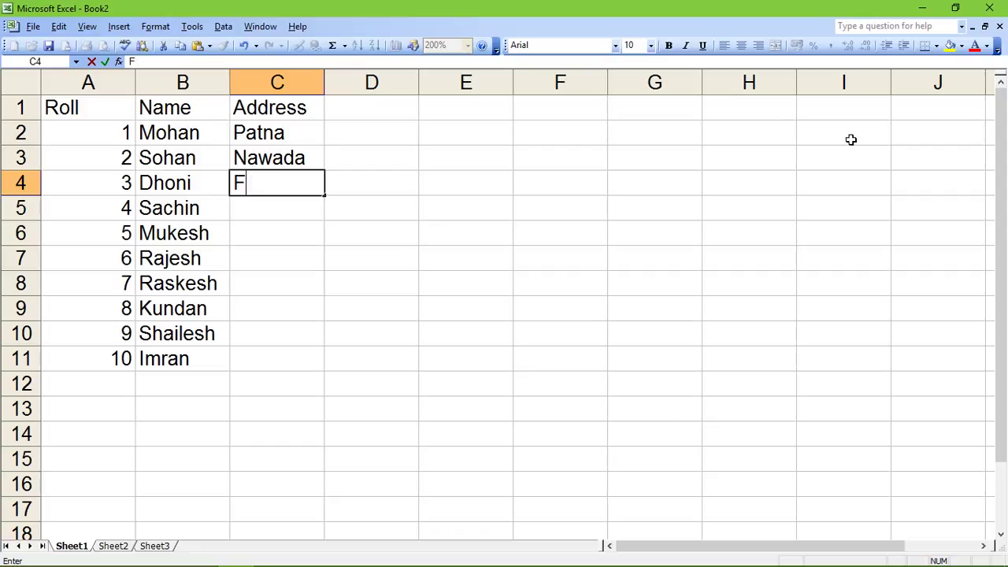
text(Gaya)
key(Return)
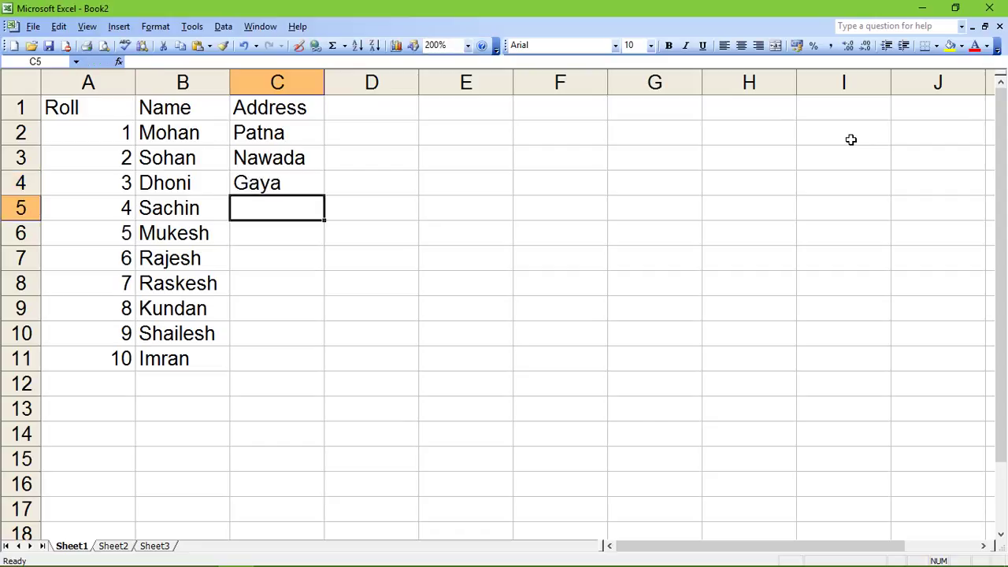
Enter the addresses Delhi in C5 and Pune in C6.
text(Delghi)
key(BackSpace)
key(BackSpace)
key(BackSpace)
text(hi)
key(Return)
text(Pumne)
key(BackSpace)
key(BackSpace)
key(BackSpace)
text(ne)
key(Return)
Enter the addresses Mumbai in C7 and Chennai in C8.
text(Mumvbai)
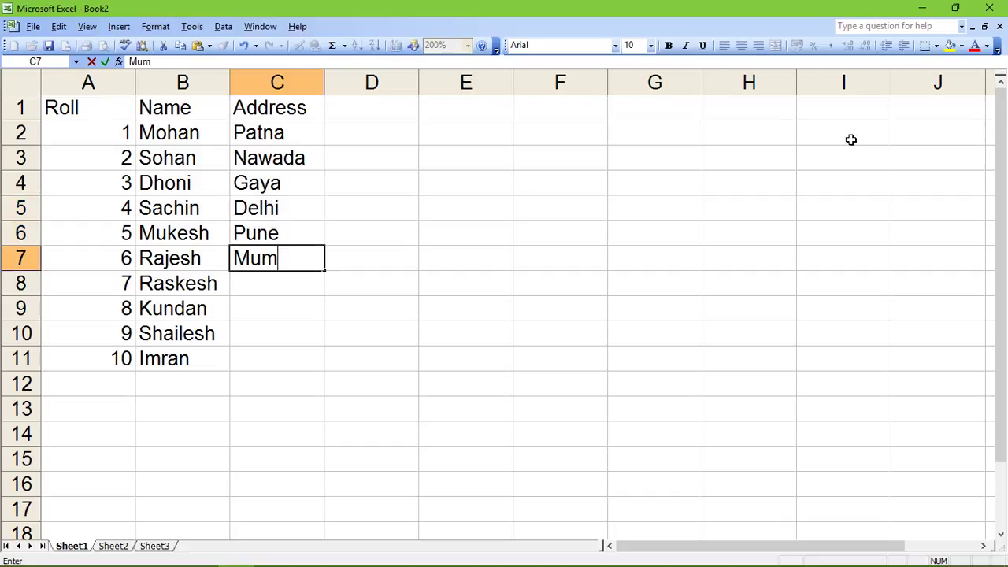
key(BackSpace)
key(BackSpace)
key(BackSpace)
key(BackSpace)
text(bai)
key(Return)
text(Chernnai)
key(BackSpace)
key(BackSpace)
key(BackSpace)
key(BackSpace)
key(BackSpace)
text(nnai)
key(Return)
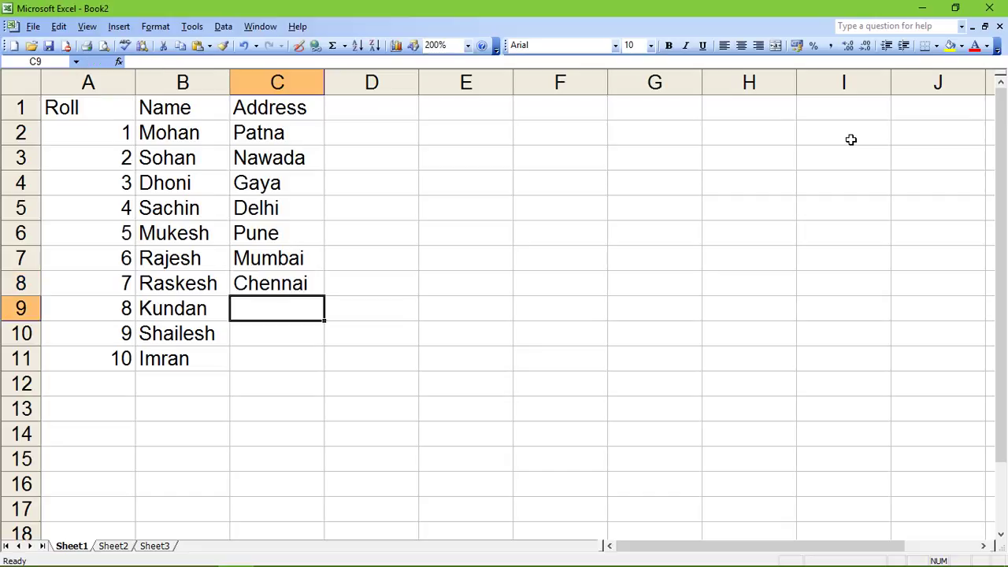
Enter the addresses Kolkata, Ranchi and Delhi in cells C9 to C11.
text(Kolkata)
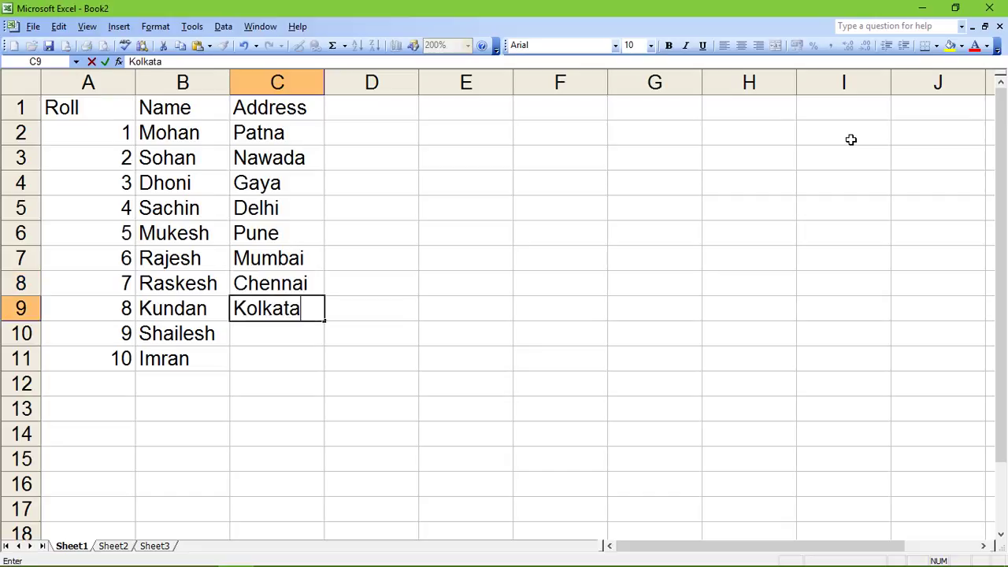
key(Return)
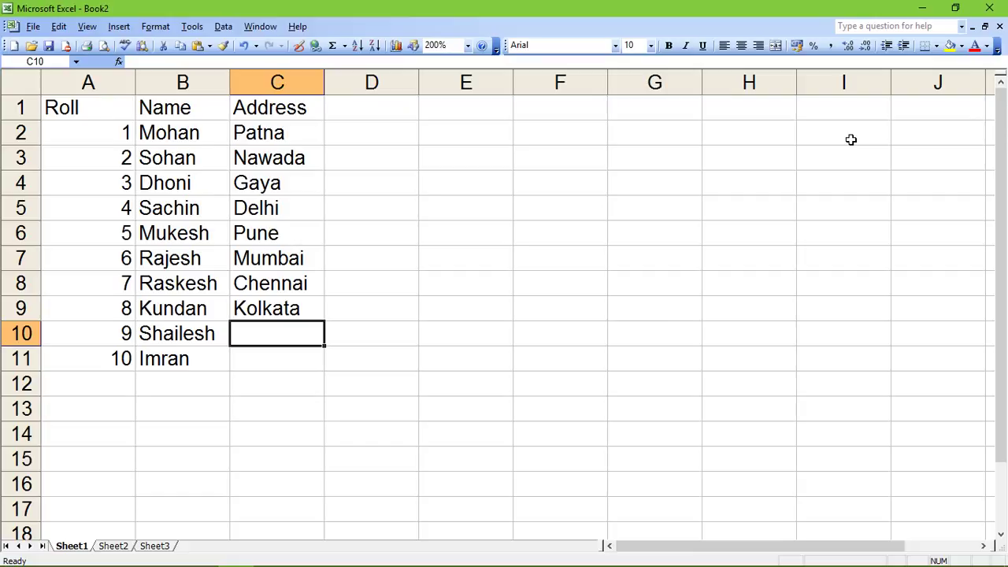
text(Ranchi)
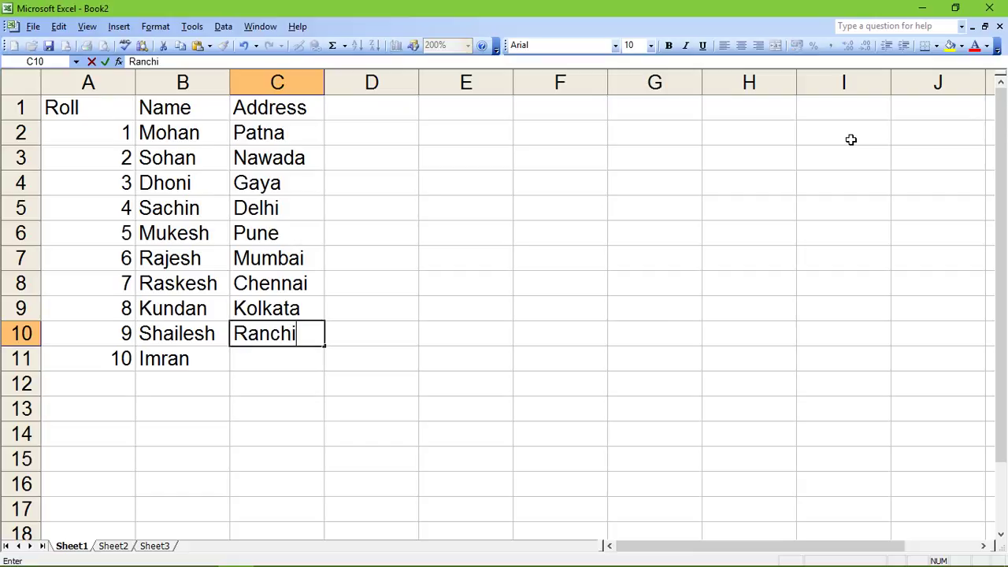
key(Return)
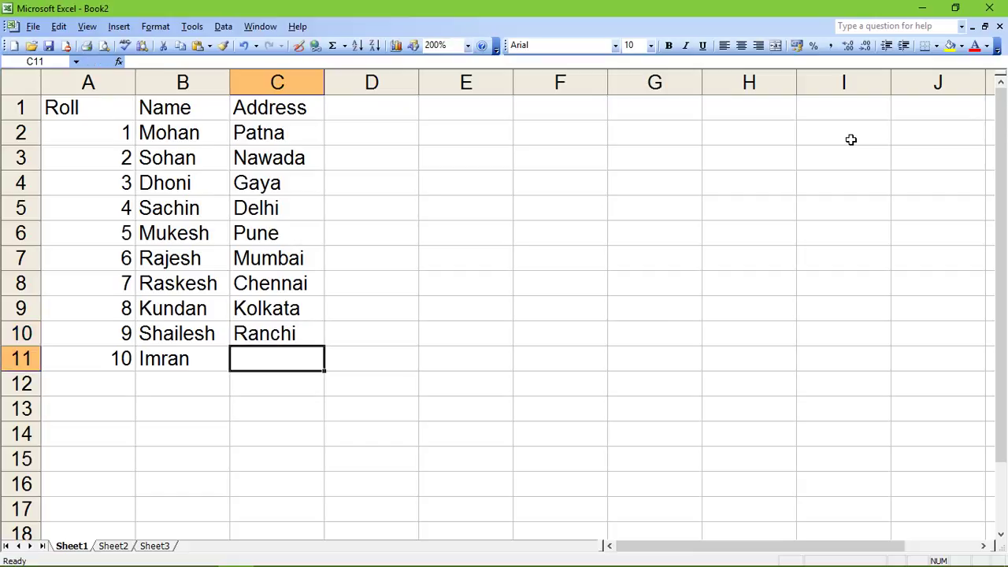
text(Derlkh)
key(BackSpace)
key(BackSpace)
key(BackSpace)
key(BackSpace)
text(lhi)
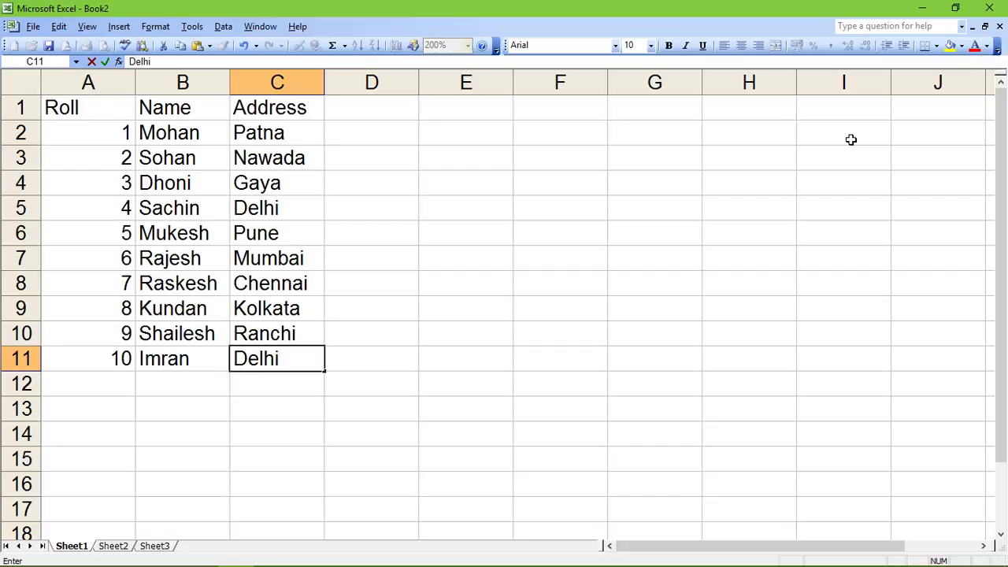
key(Up)
Insert a blank row above the Roll, Name and Address header row.
key(Up)
key(Up)
key(Up)
key(Up)
key(Up)
key(Up)
key(Up)
key(Up)
key(Up)
key(Left)
key(Left)
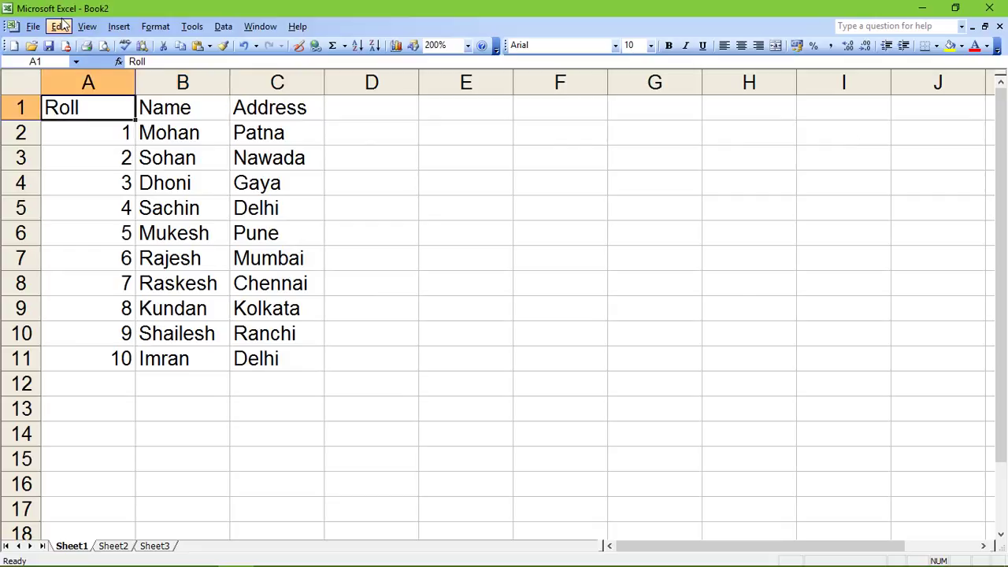
click(119, 27)
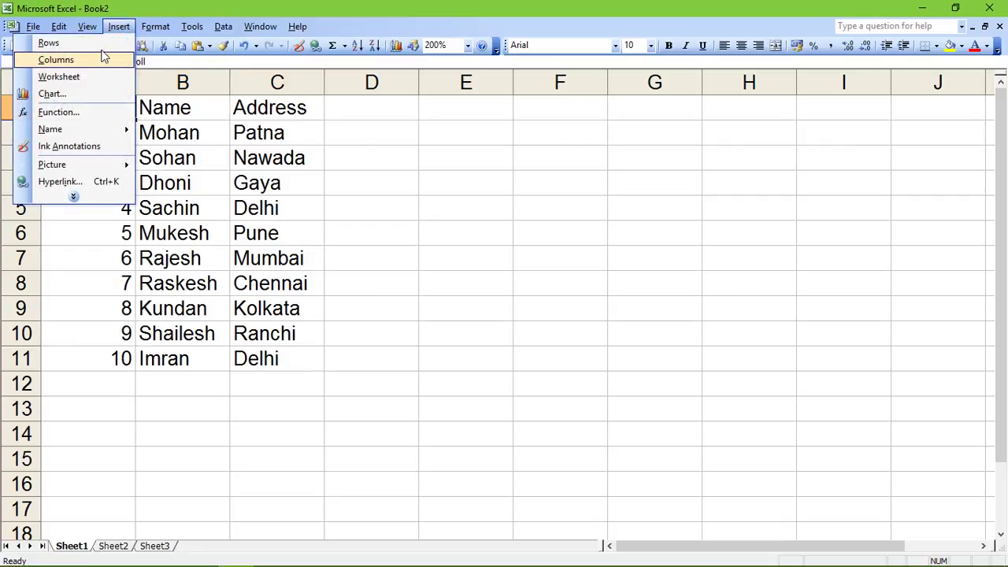
click(105, 42)
Merge cells A1 to C1 and set their horizontal alignment to Center.
drag(137, 99, 278, 106)
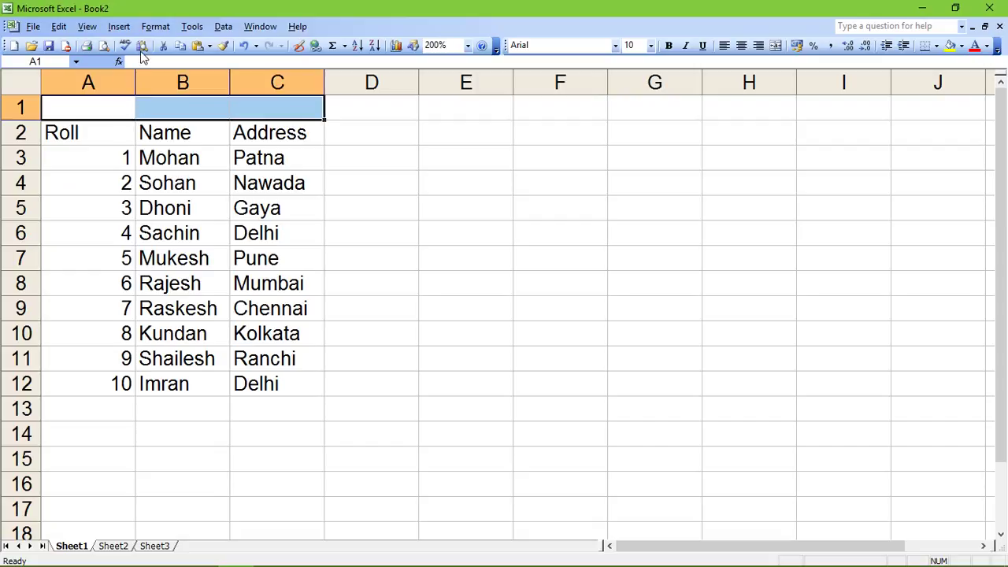
click(155, 26)
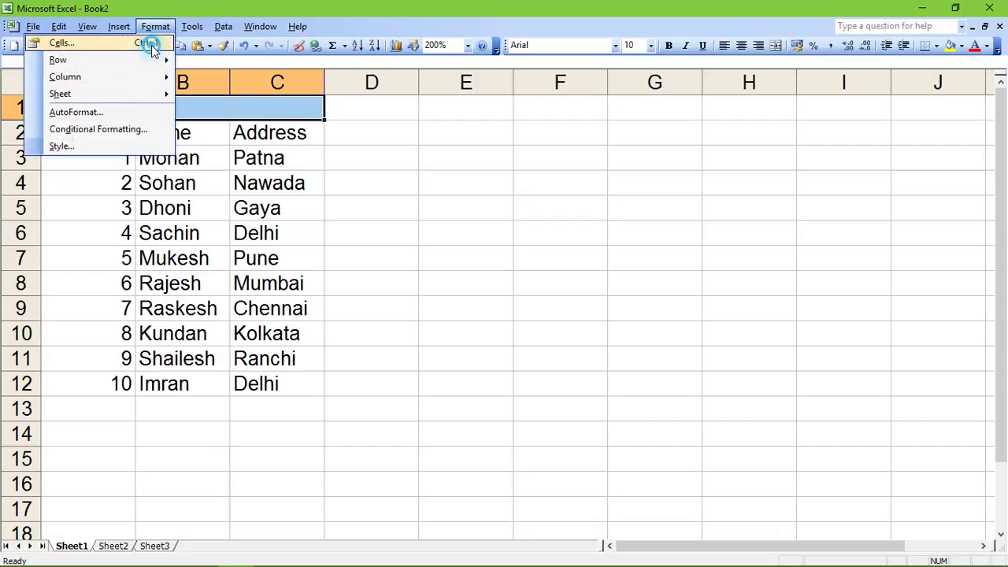
click(151, 45)
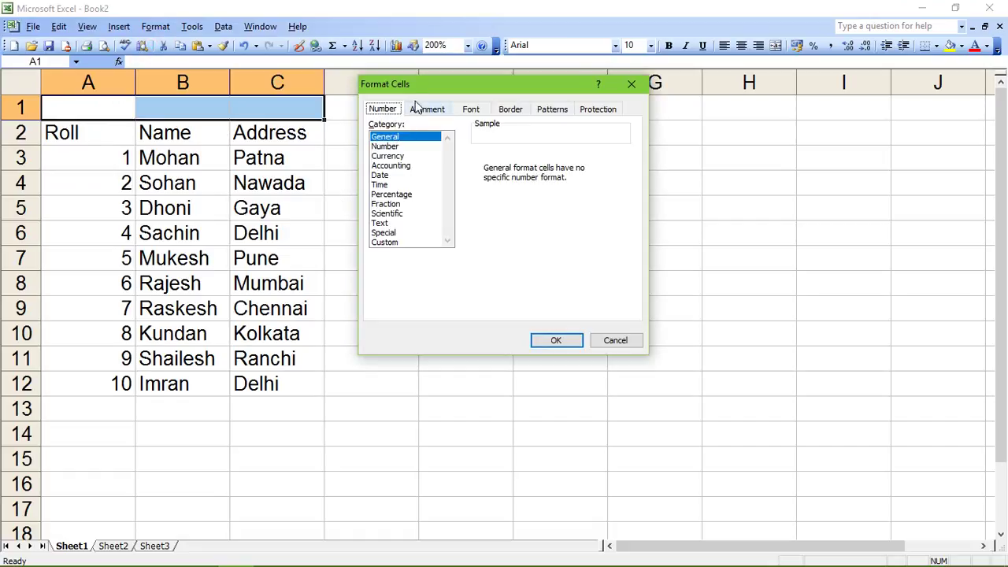
click(425, 110)
click(385, 262)
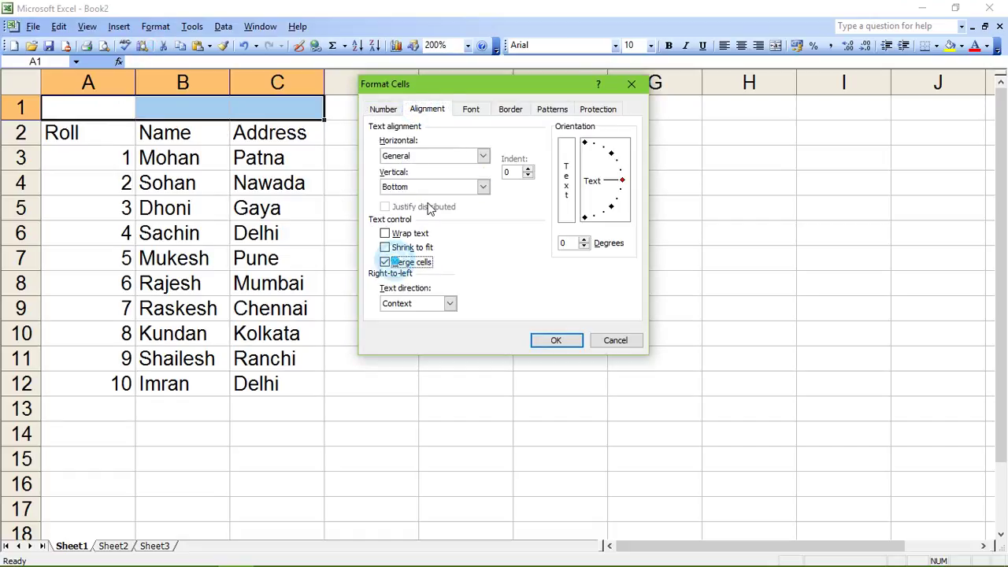
click(439, 157)
click(421, 184)
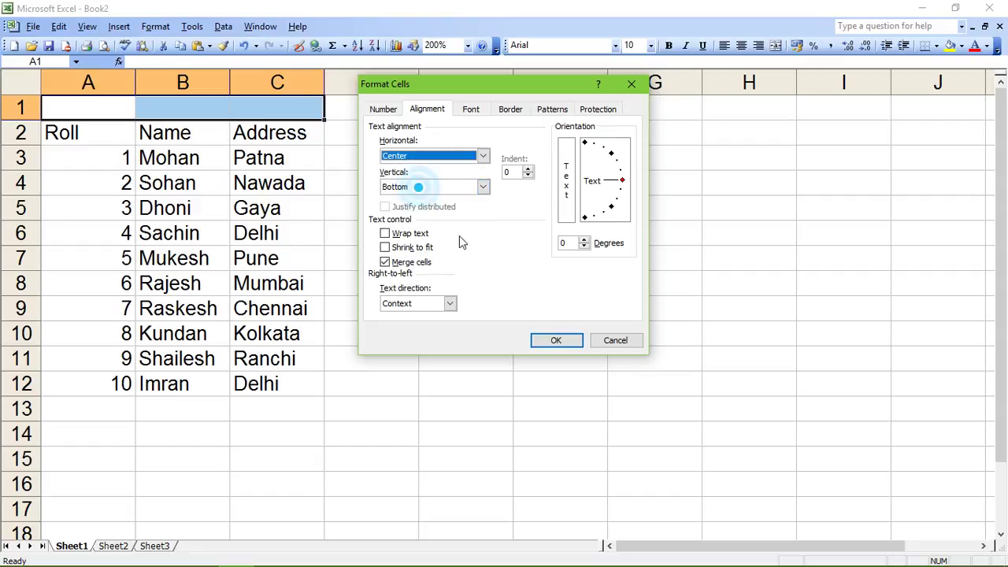
click(556, 342)
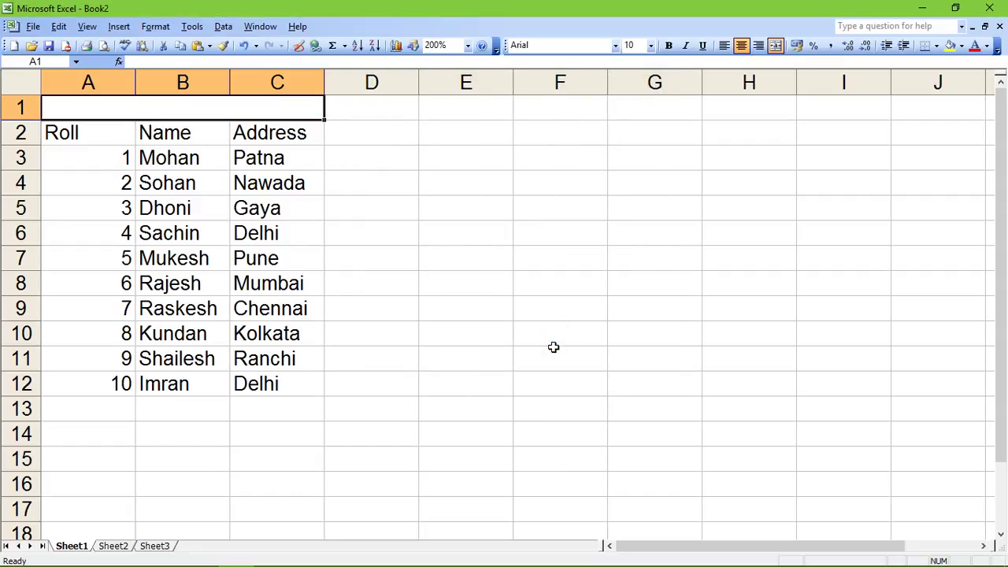
Enter the title Vertical Database in the merged cell A1 and make it bold and underlined.
text(Verti)
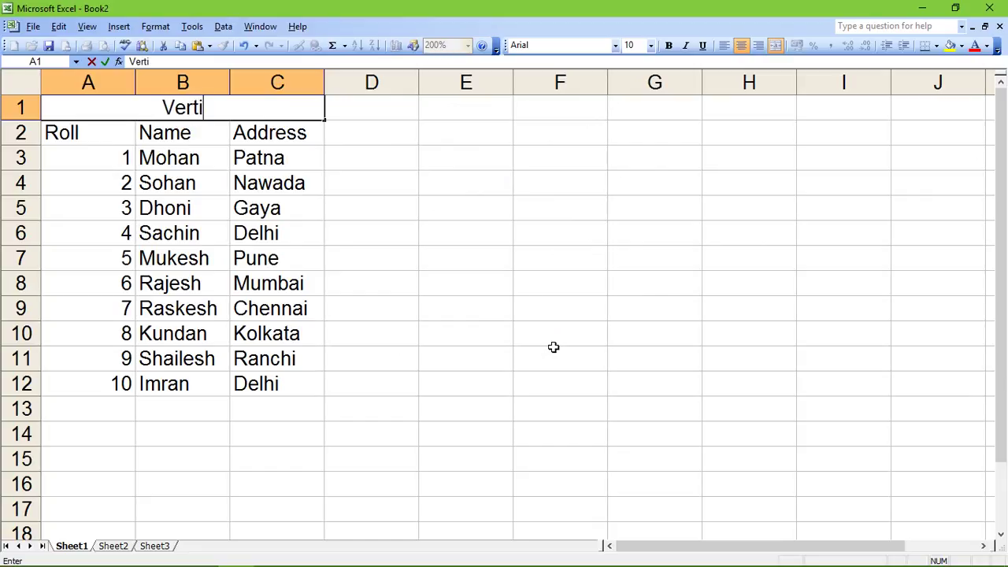
text(cal Data)
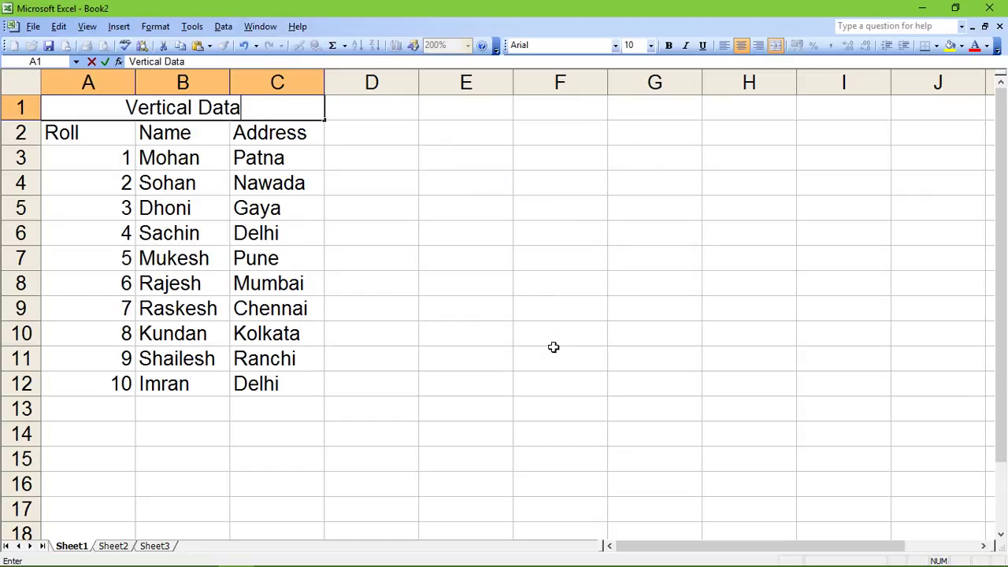
text(base)
key(Return)
key(Up)
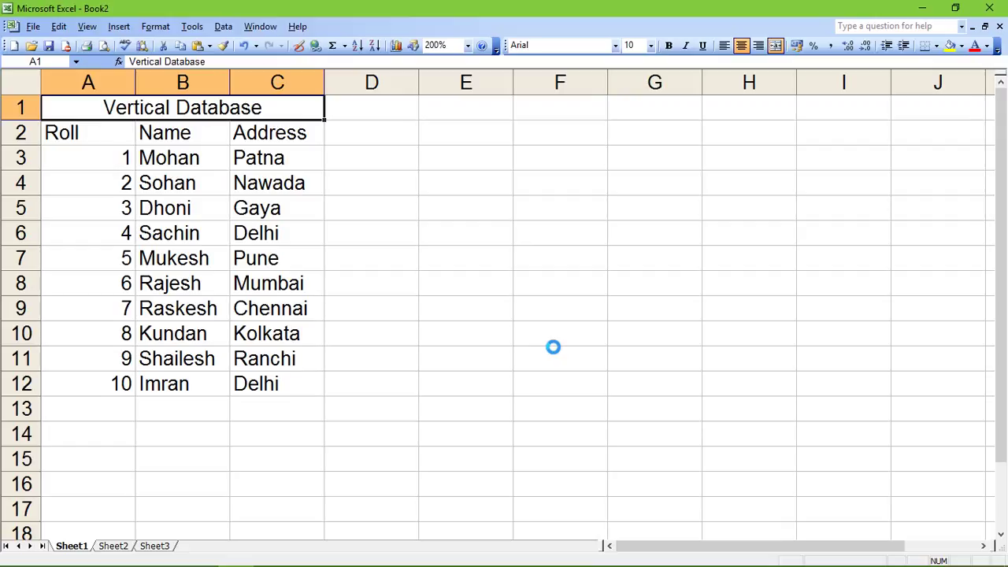
key(ctrl+b)
key(ctrl+u)
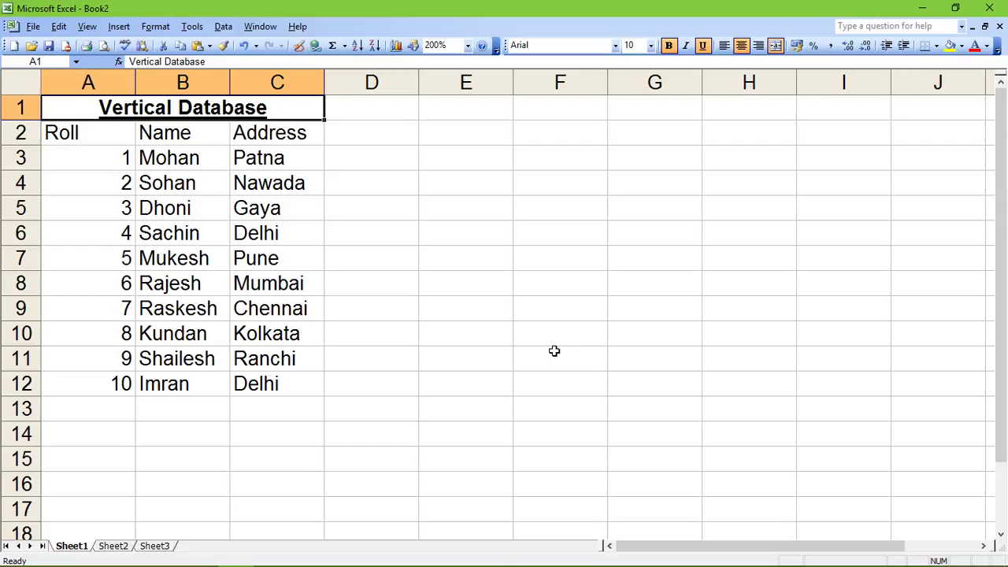
Enter =vlookup(5,a1:c12,2,false) in cell E3 to return the name for roll 5.
key(Right)
key(Right)
key(Down)
key(Down)
key(Down)
key(Up)
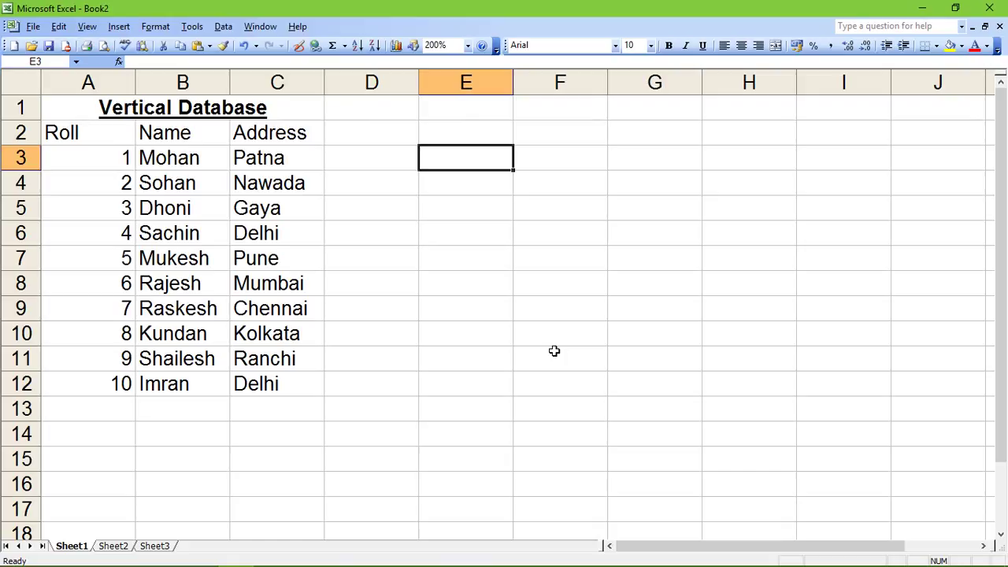
text(=vloo)
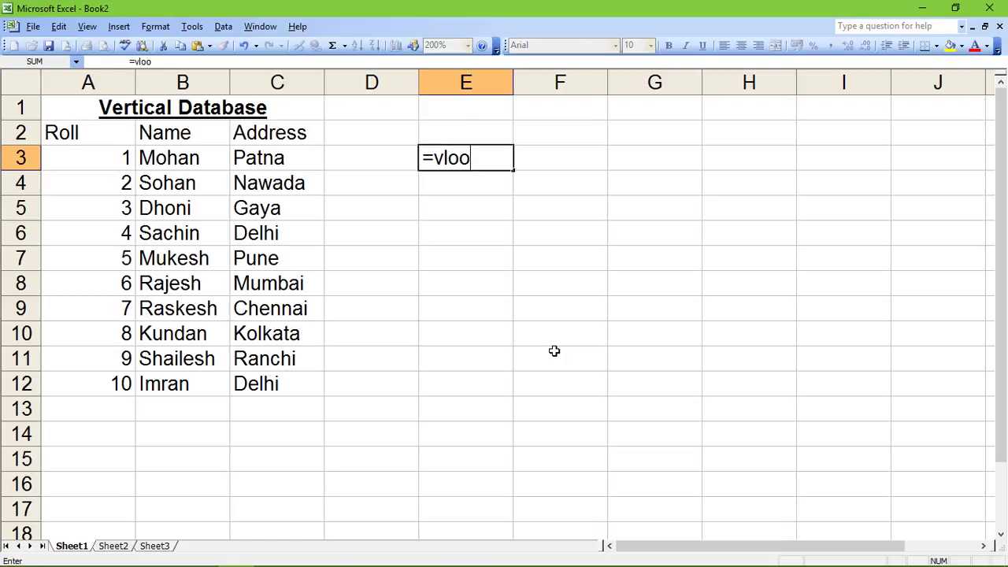
text(kup()
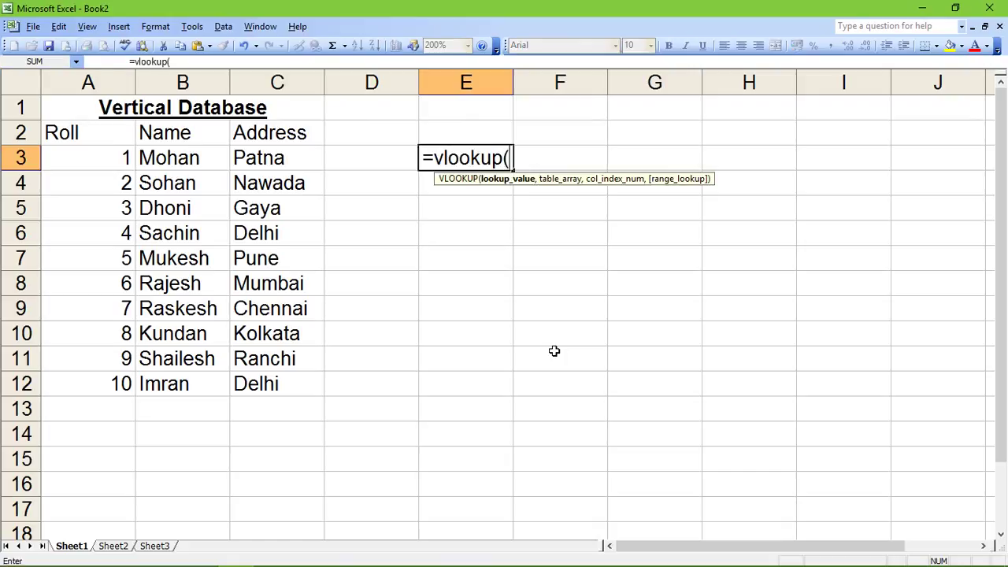
text(54)
key(BackSpace)
text(,)
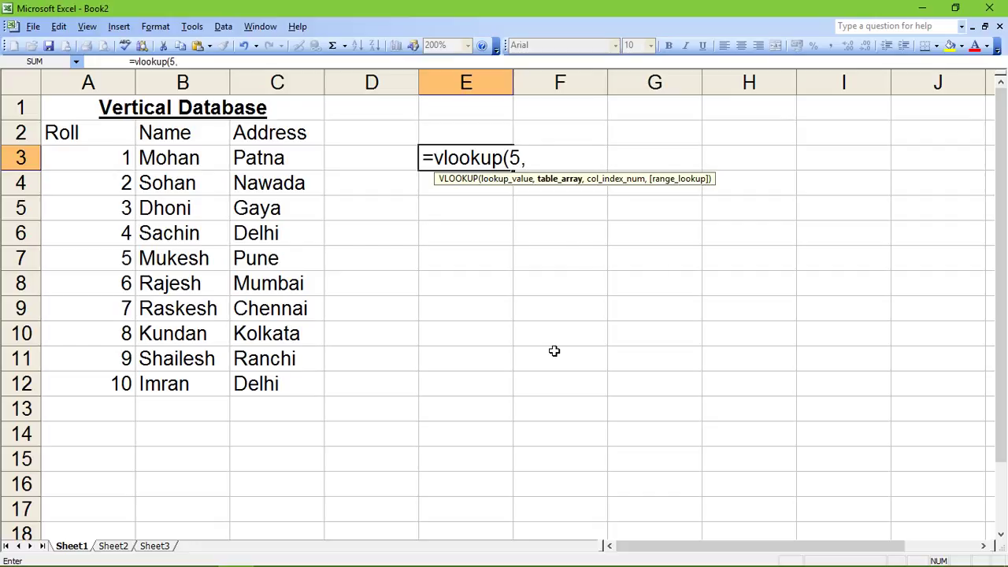
text(a1:)
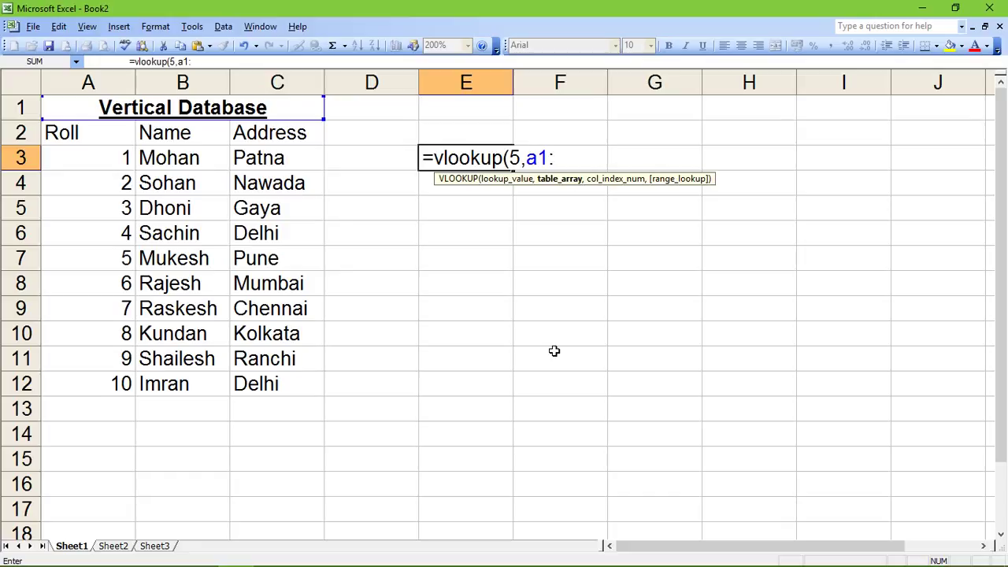
text(c12)
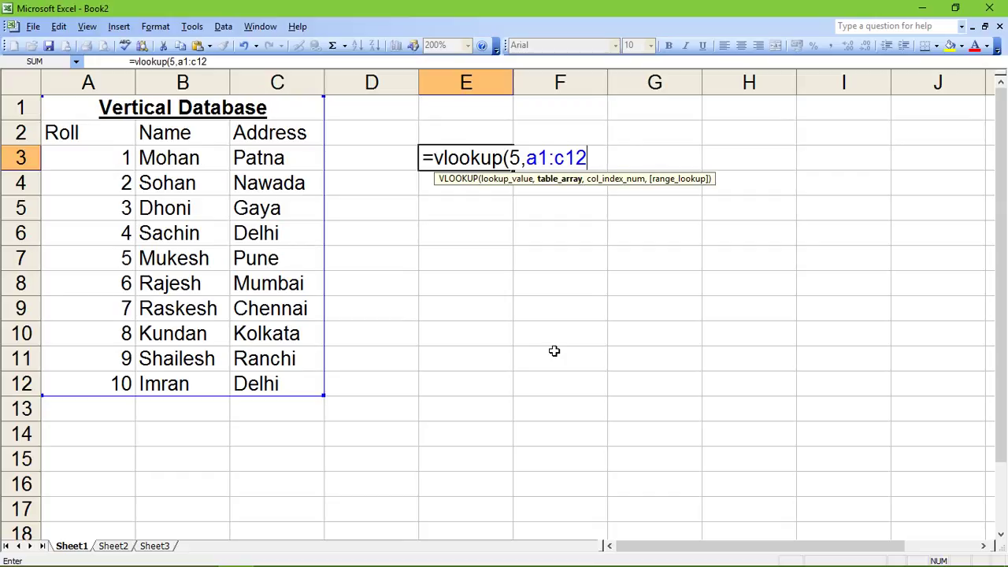
text(,)
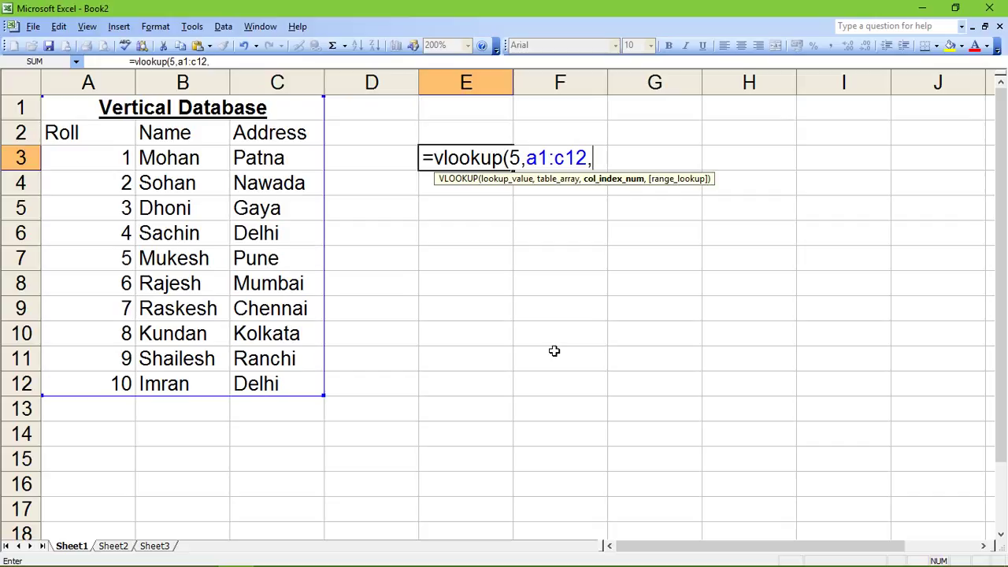
text(2)
text(,fa)
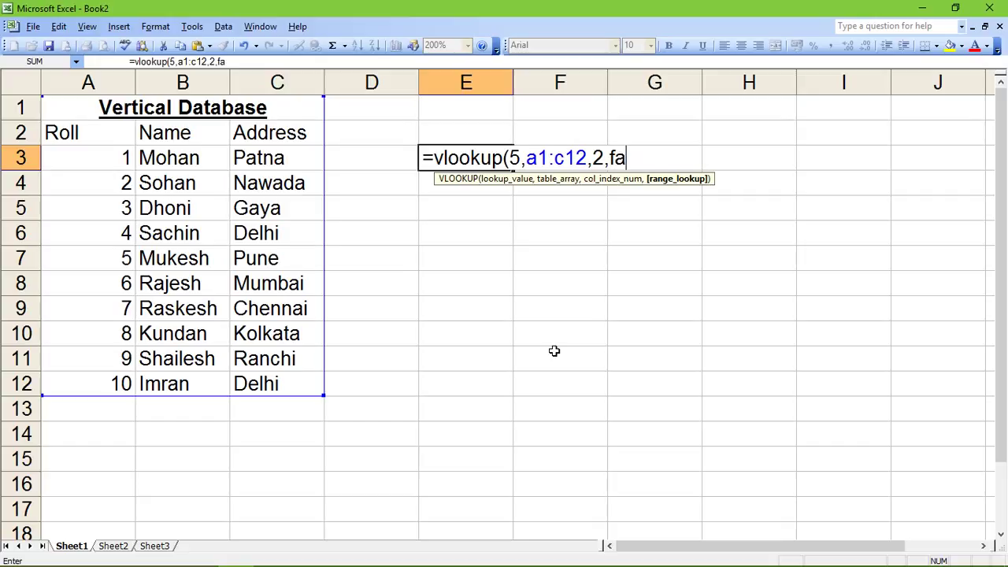
text(lse))
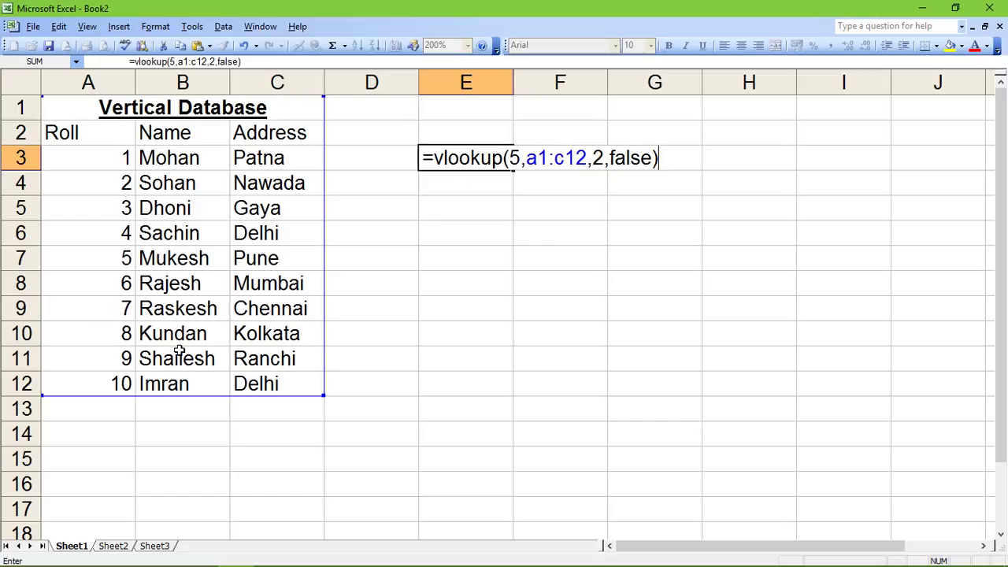
key(Return)
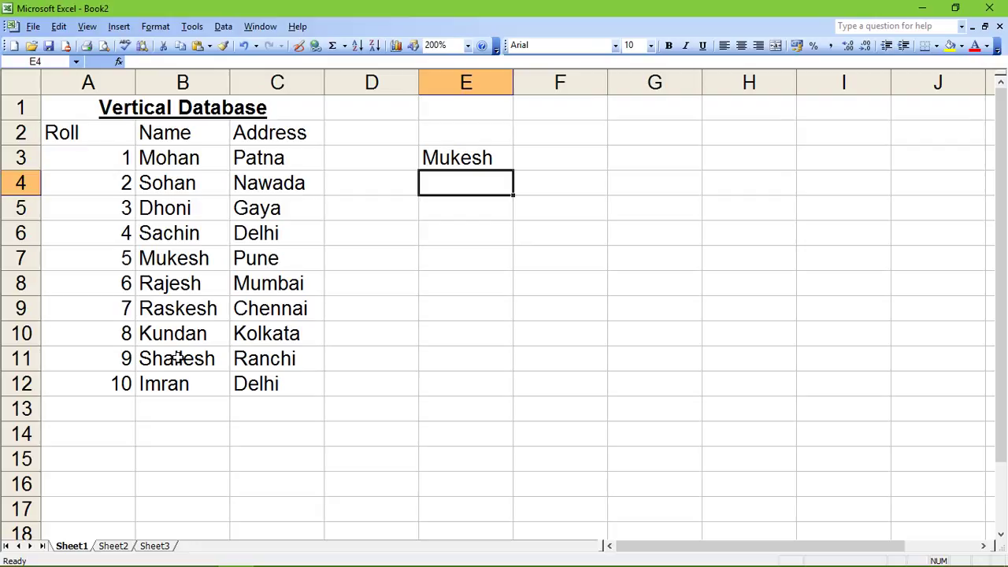
Enter =vlookup(6,a1:c12,3,false) in cell E4 to return the address for roll 6.
text(=vl)
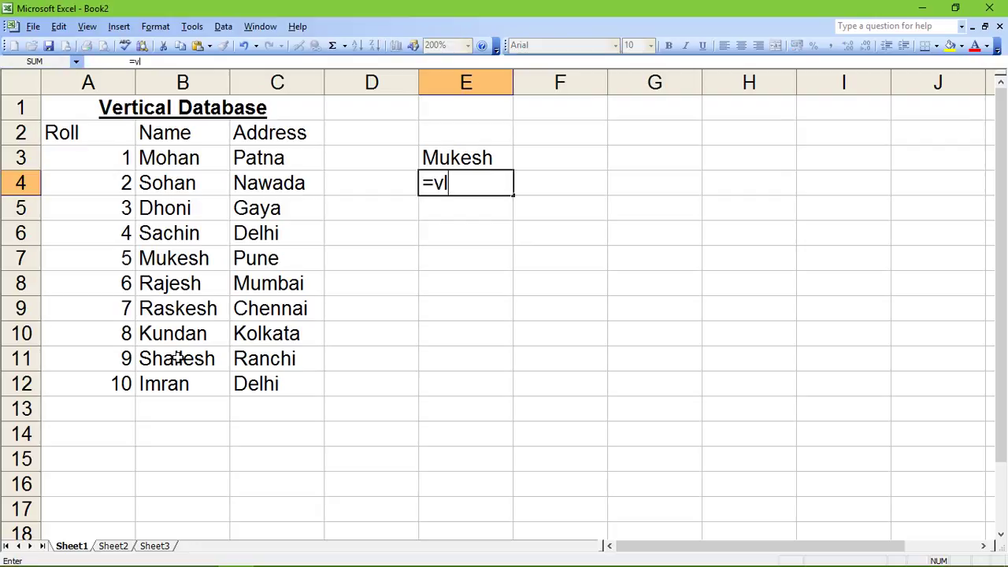
text(ookup()
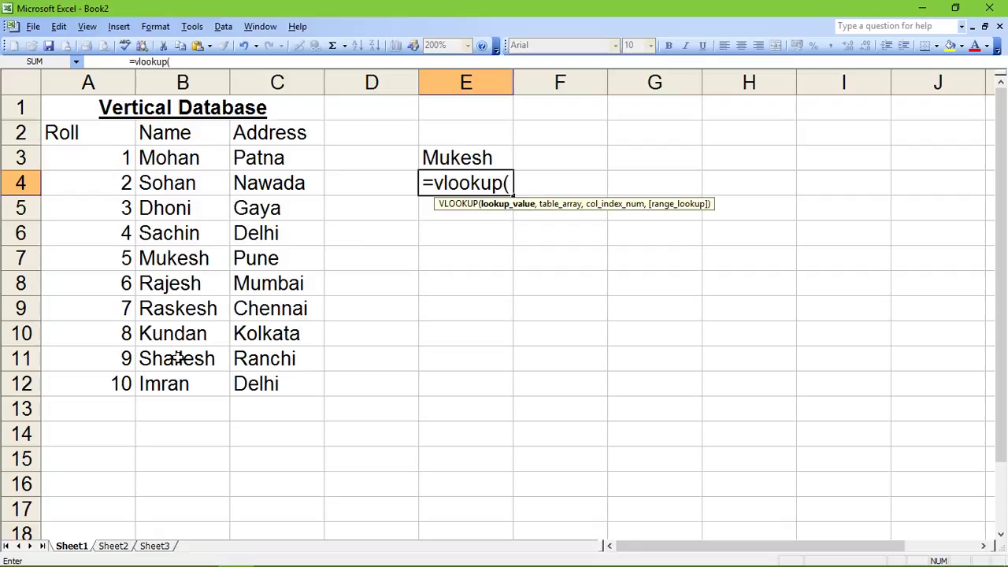
text(6,)
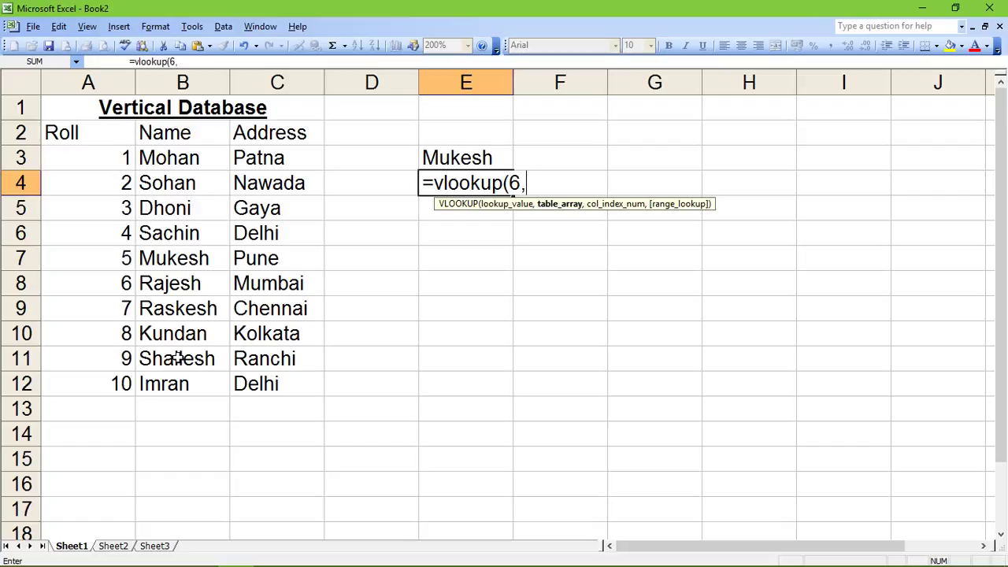
text(a1)
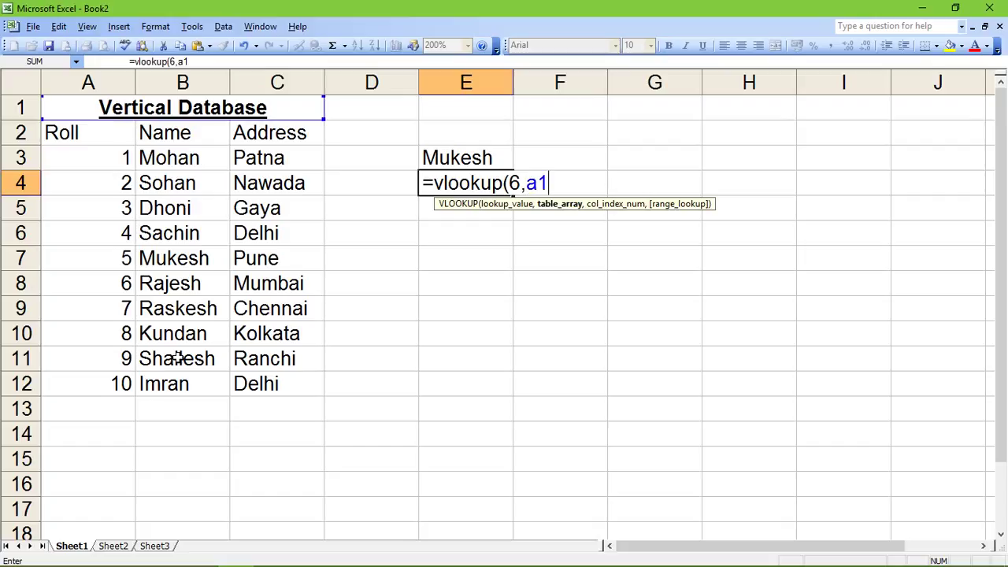
text(:c12,)
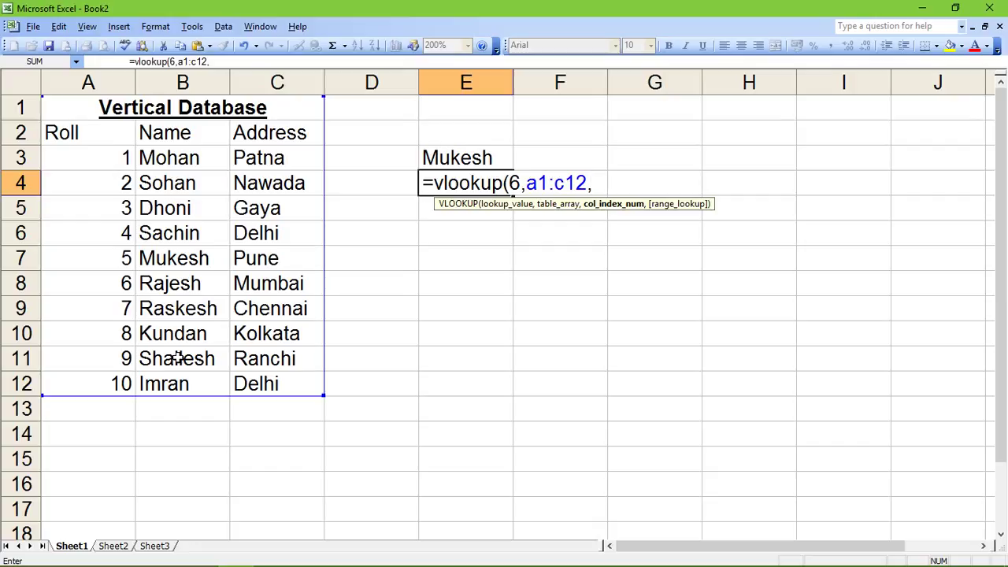
text(3,f)
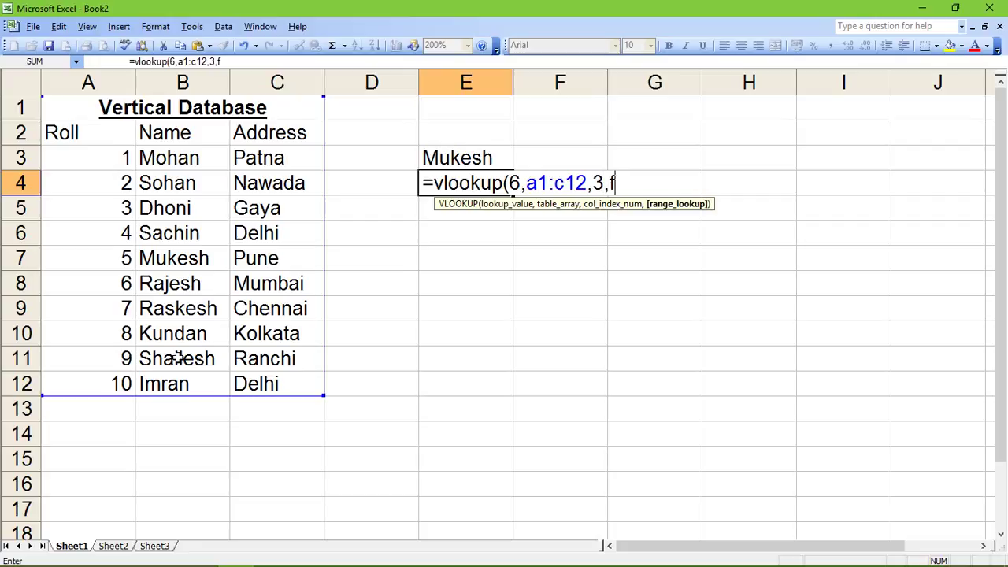
text(alse))
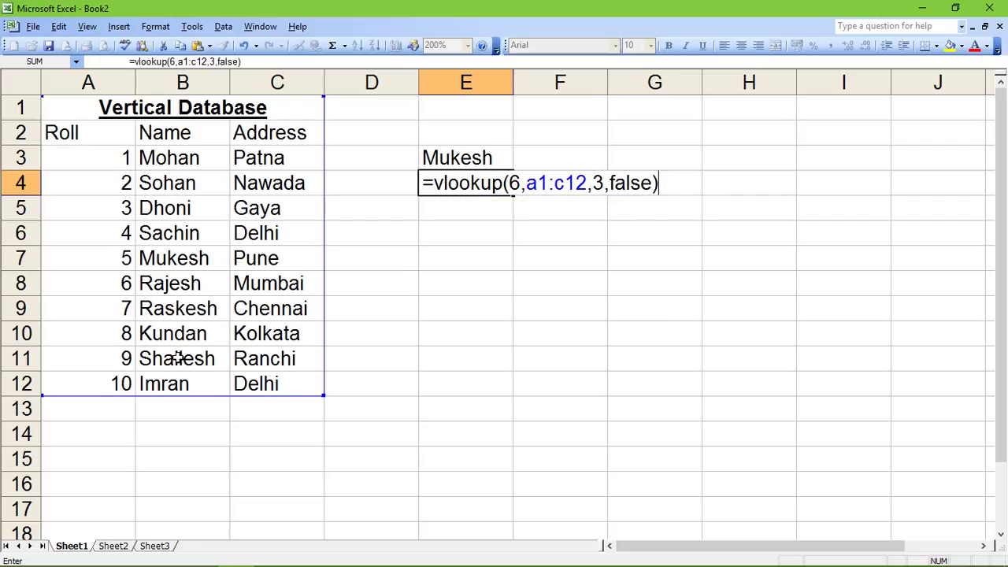
key(Return)
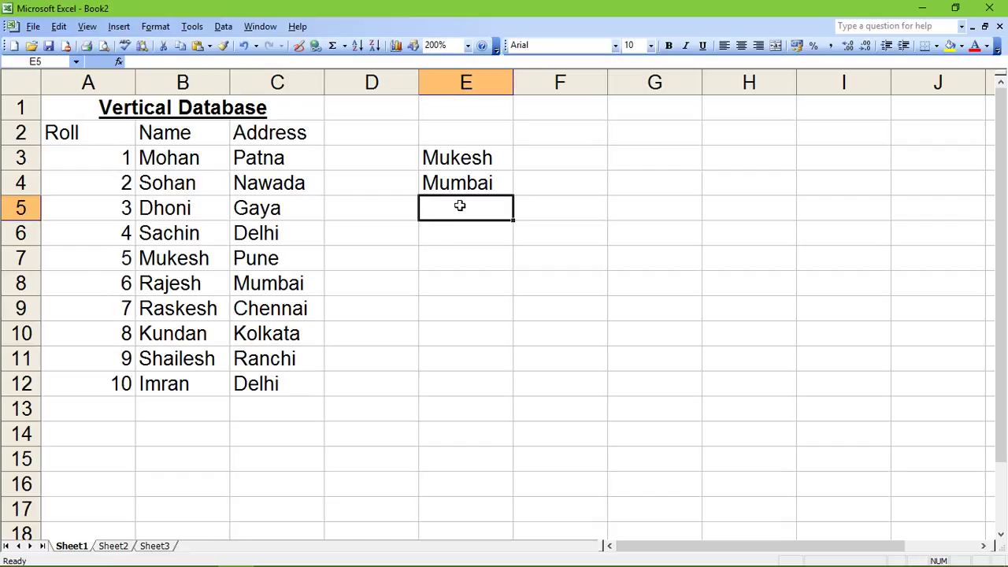
Enter a vlookup formula in cell E5 that finds the roll 3 student's quoted name in b2:c12 and returns column 2 with false.
text(=)
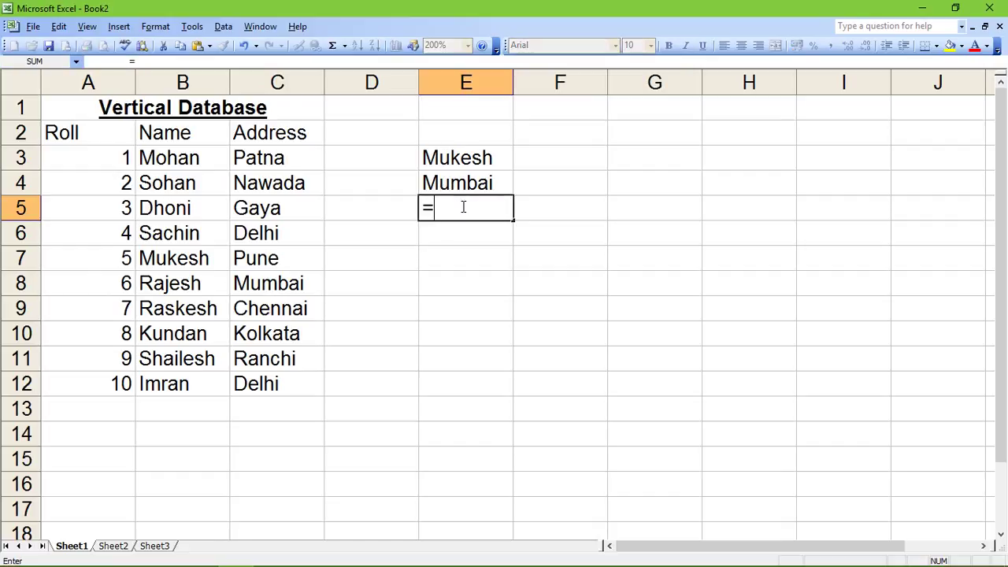
text(vlooklup()
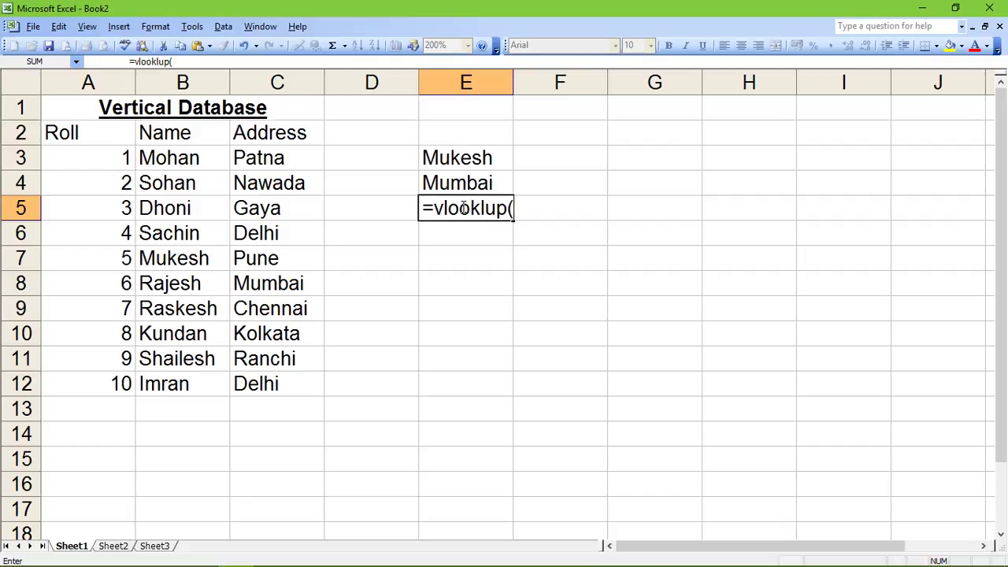
key(BackSpace)
key(BackSpace)
key(BackSpace)
key(BackSpace)
text(up()
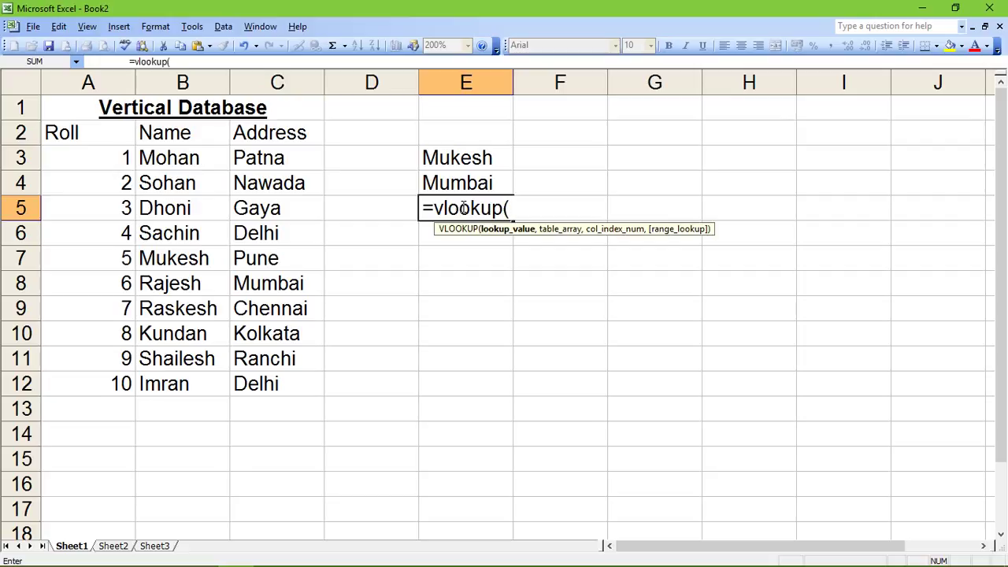
text("Dhoni)
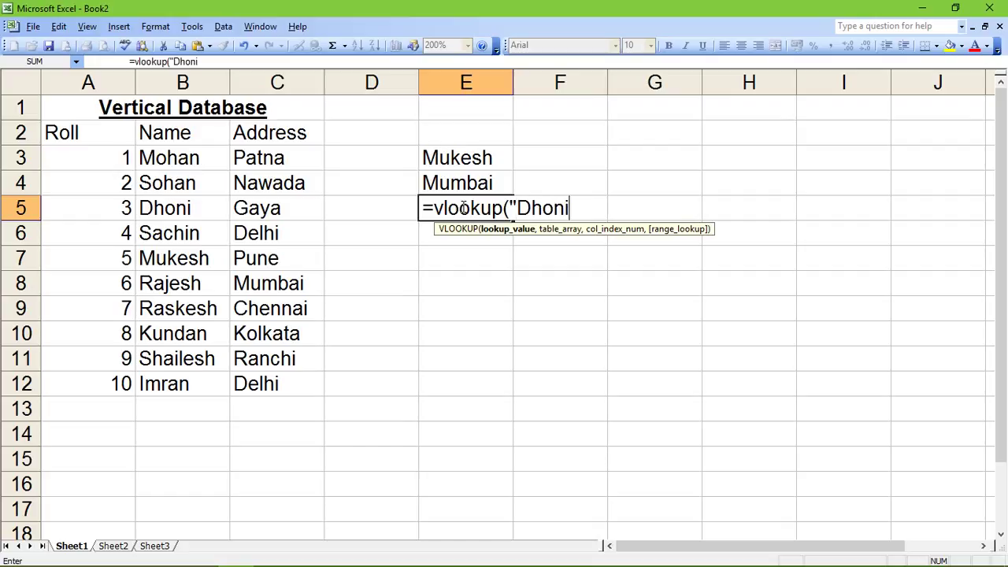
text(",)
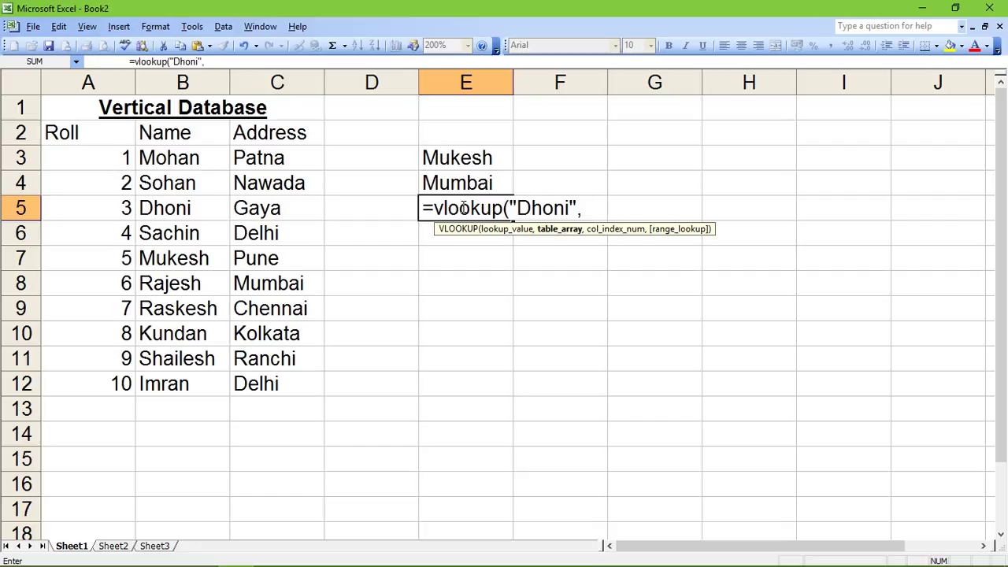
text(b2:)
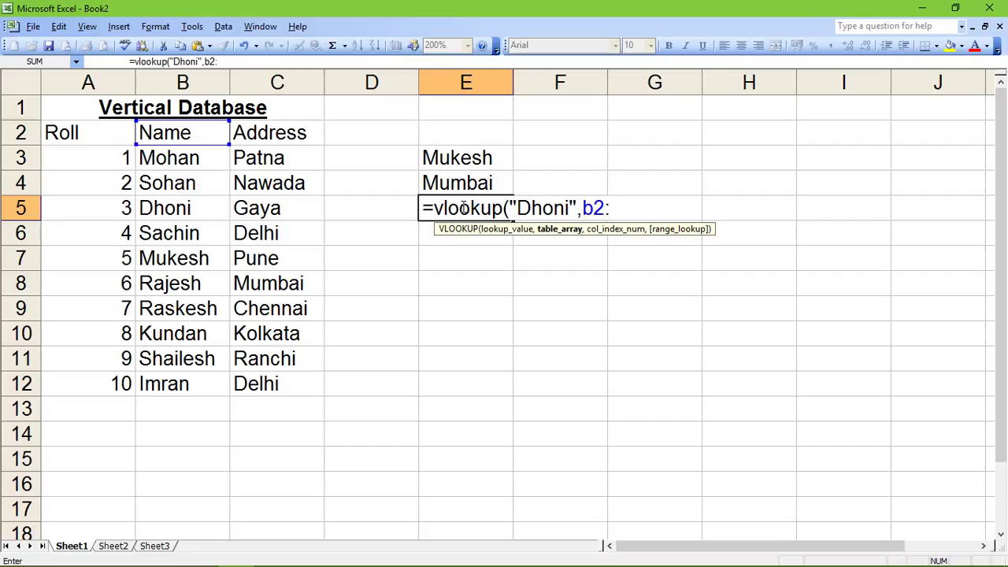
text(c12)
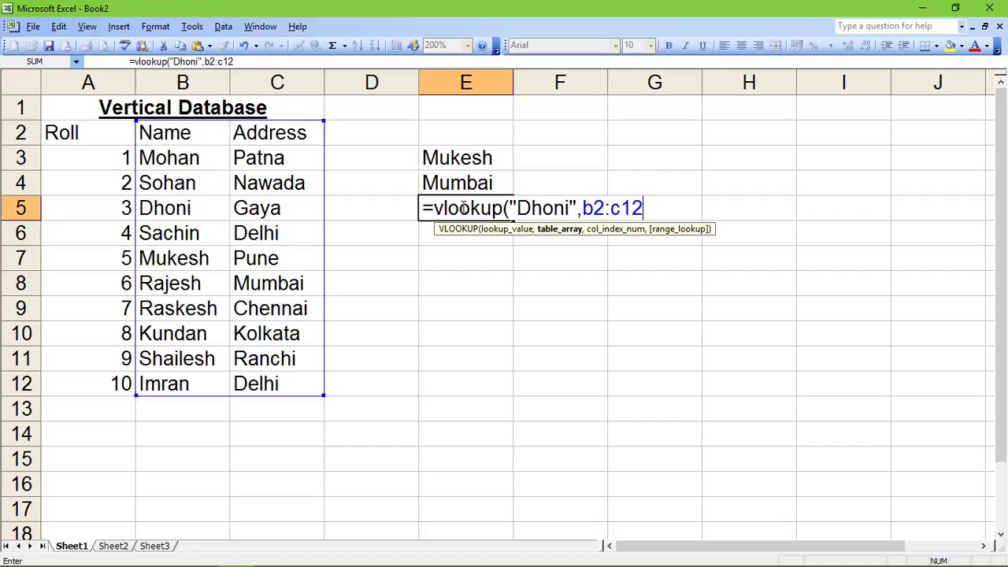
text(,)
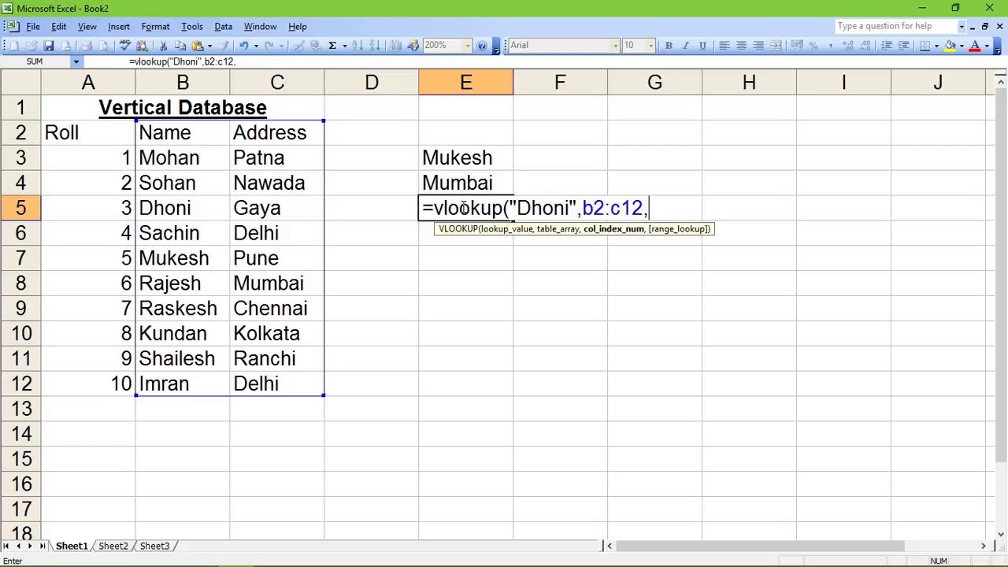
text(3)
key(BackSpace)
text(2,)
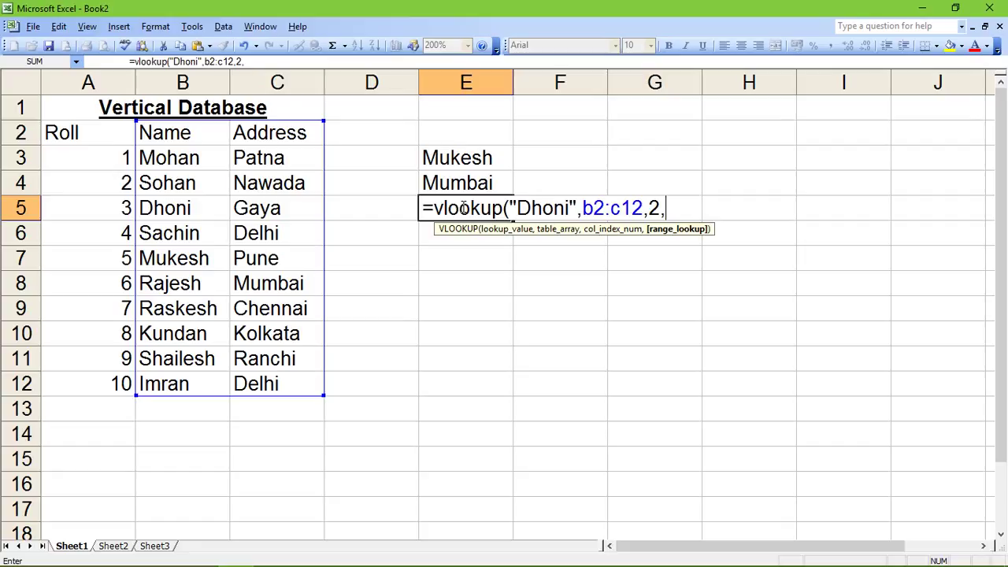
text(false)
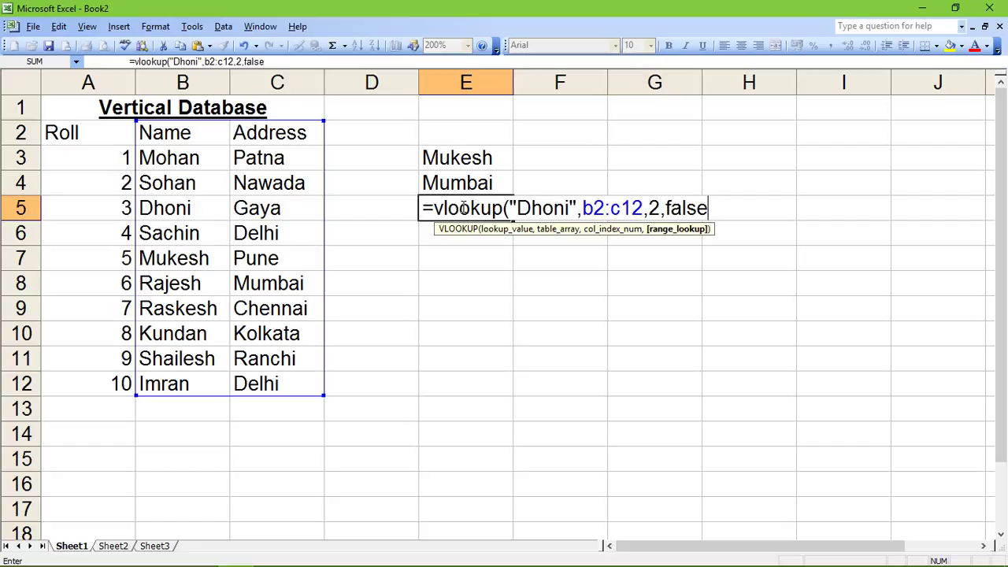
text())
key(Return)
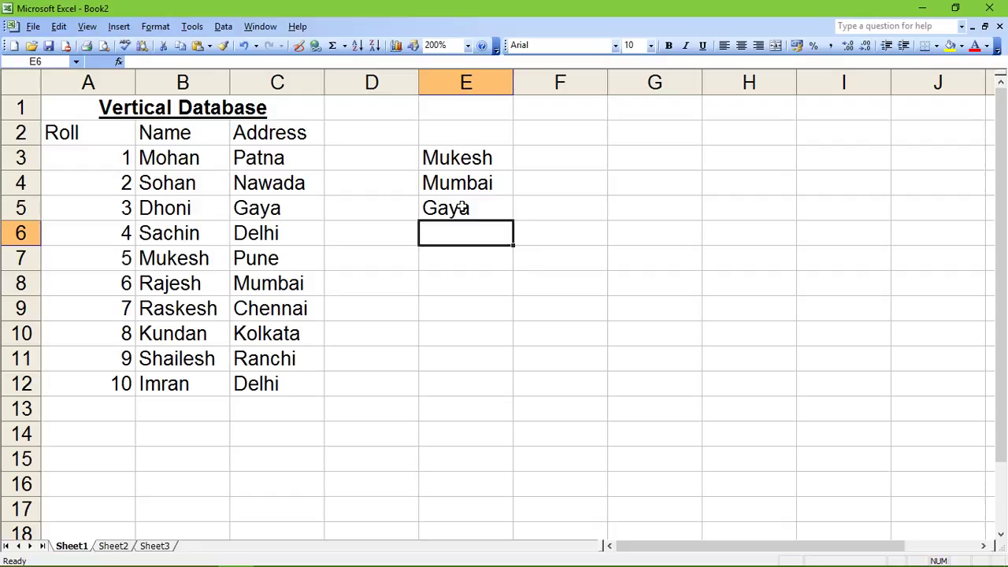
click(265, 217)
click(192, 211)
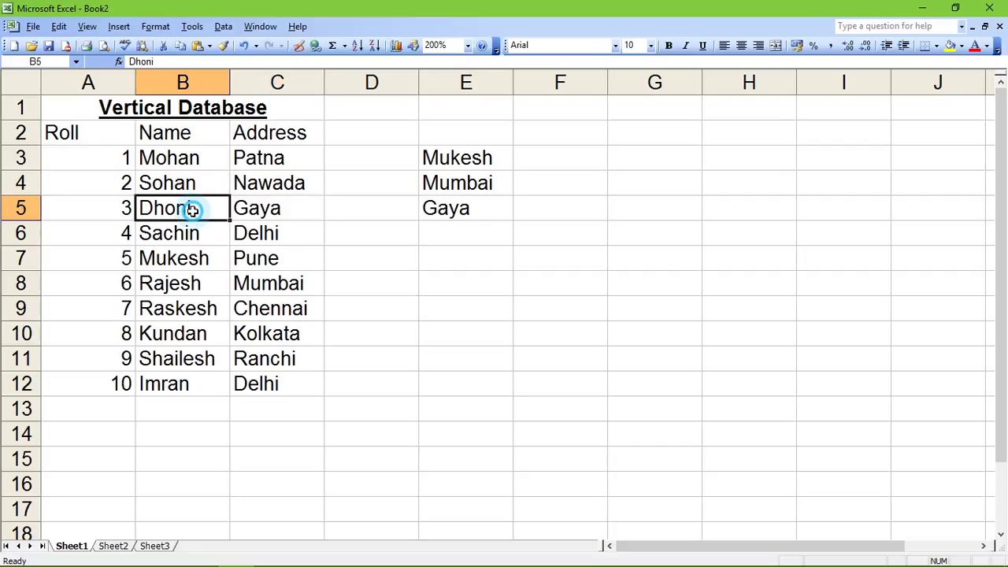
Enter a vlookup formula in cell E6 for the roll 3 student's quoted name in b2:c12, column 2, using true as the last argument.
click(436, 234)
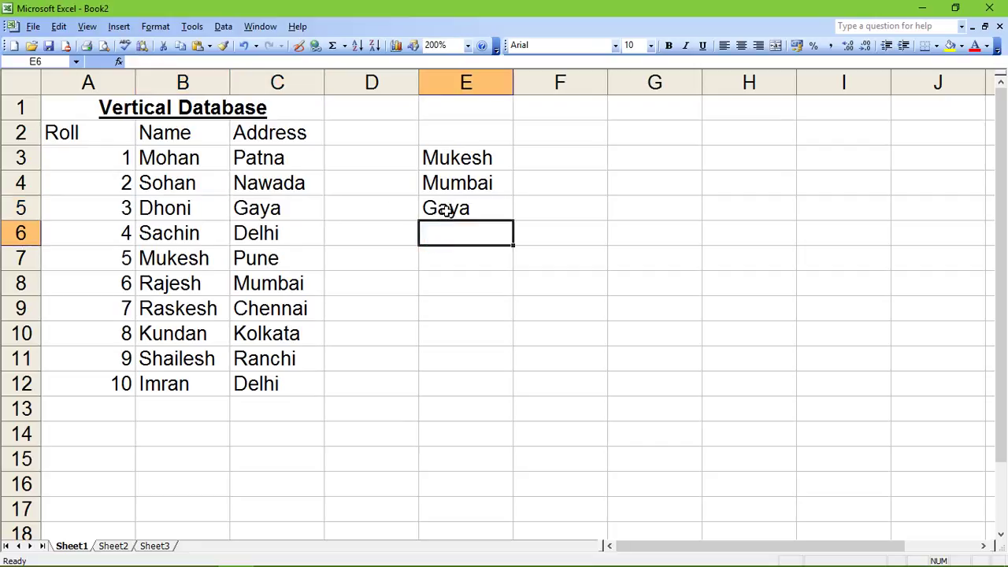
text(=)
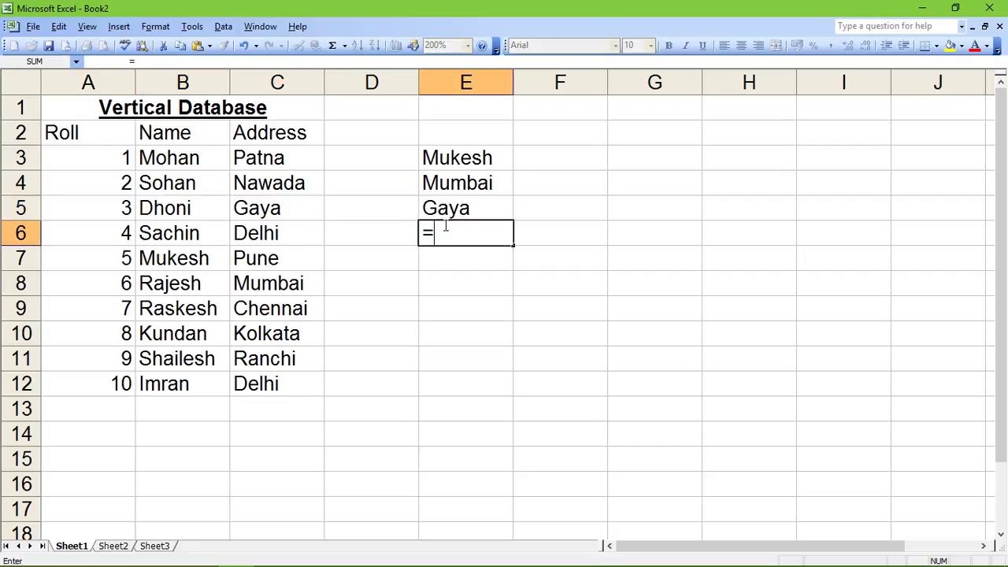
text(vlookup)
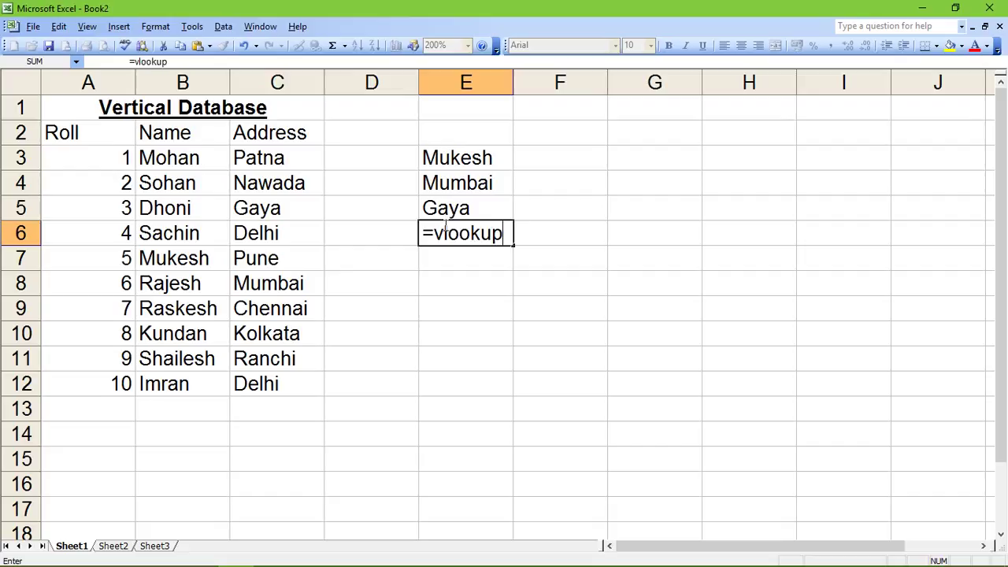
text(("D)
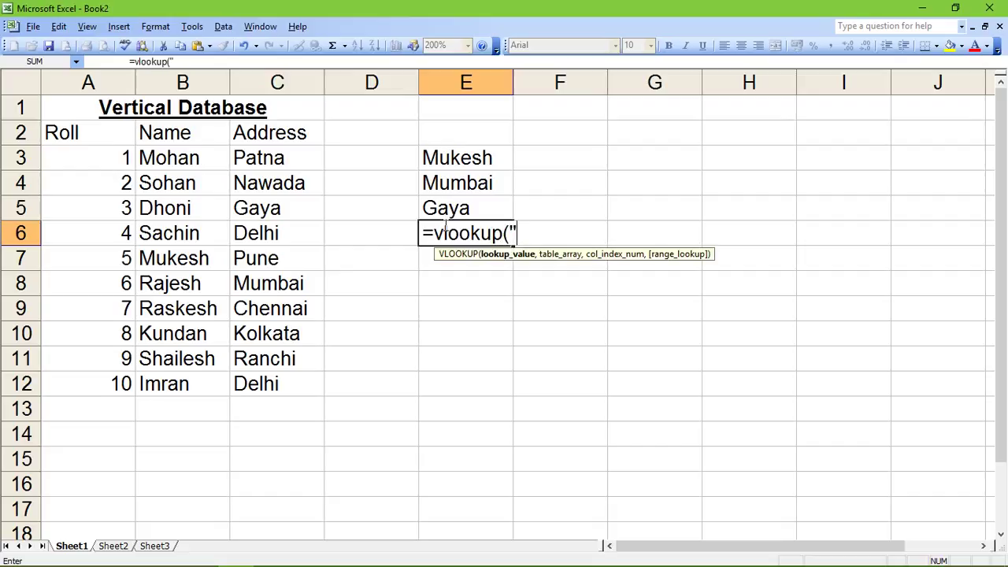
text(honi)
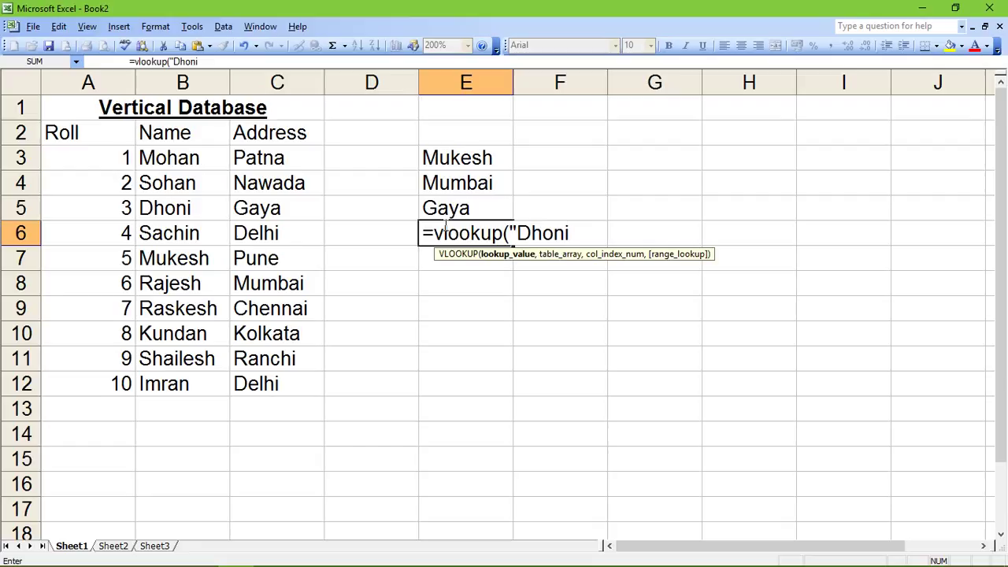
text(",)
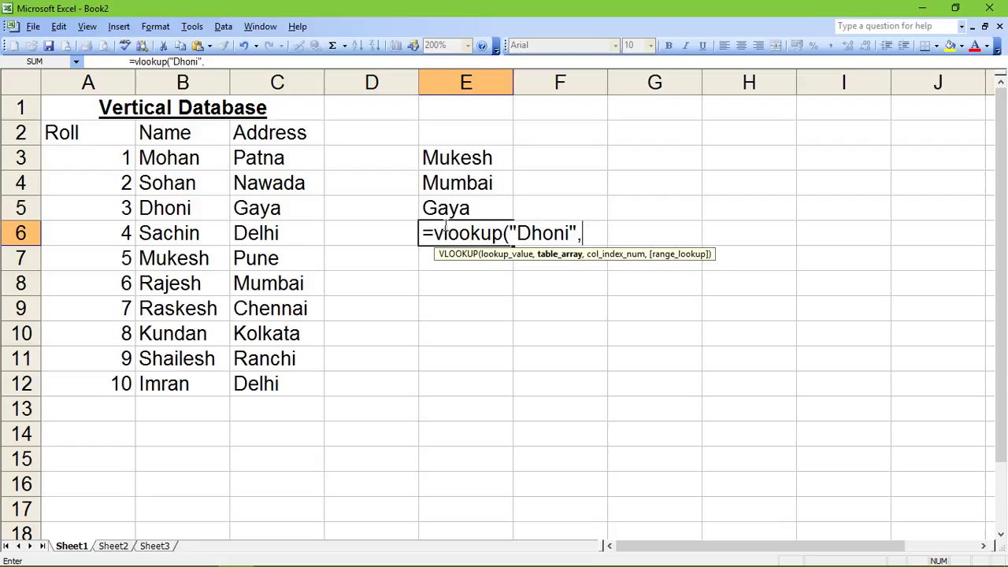
text(b2:)
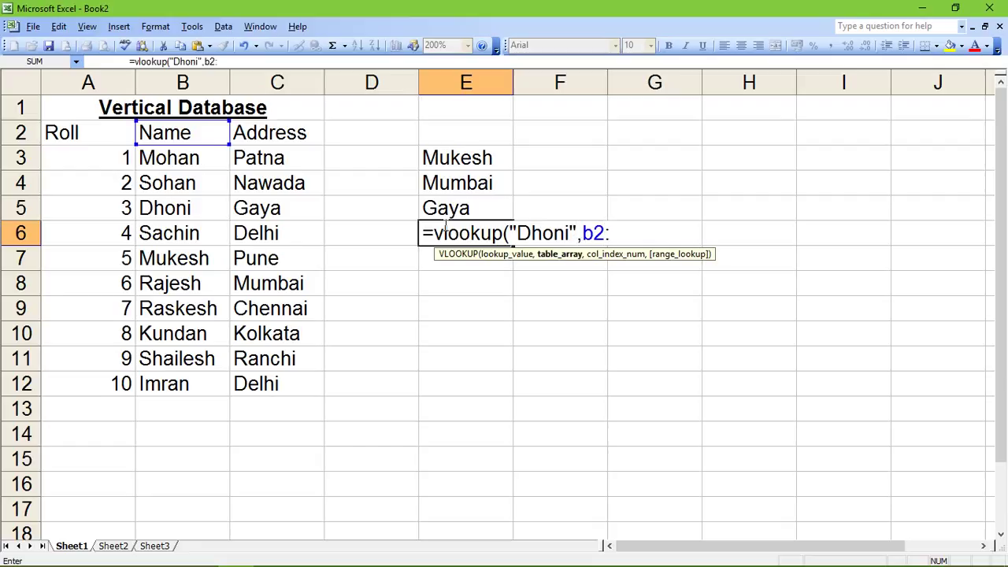
text(c12)
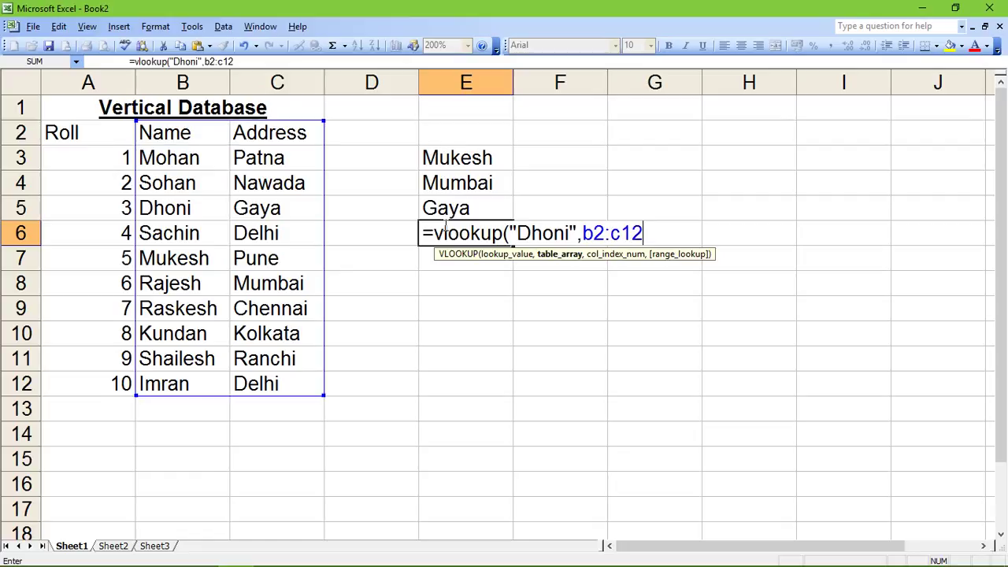
text(,2,true))
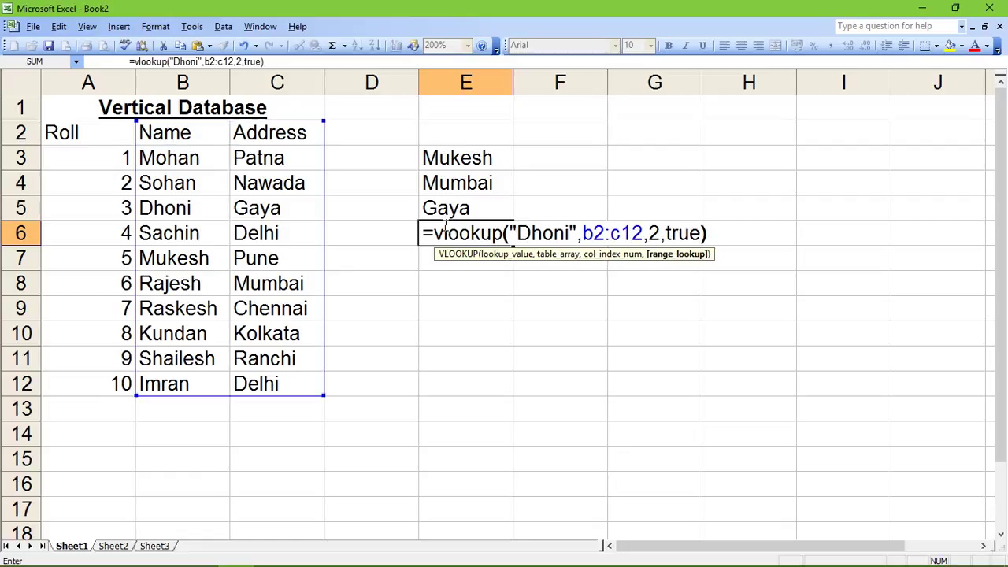
key(Return)
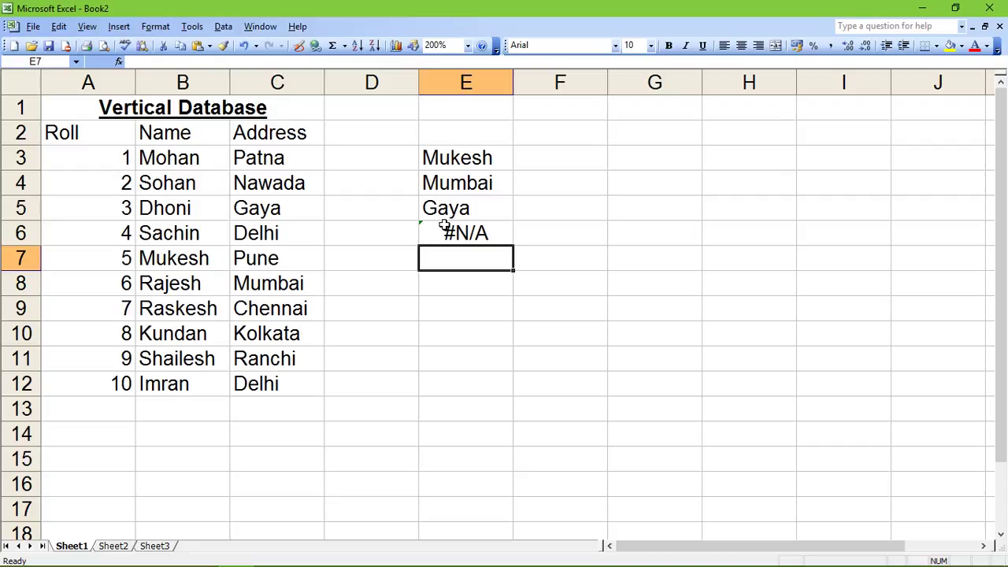
Enter the explanatory text Not Available in cell F6, beside the second name lookup formula.
click(444, 226)
key(Right)
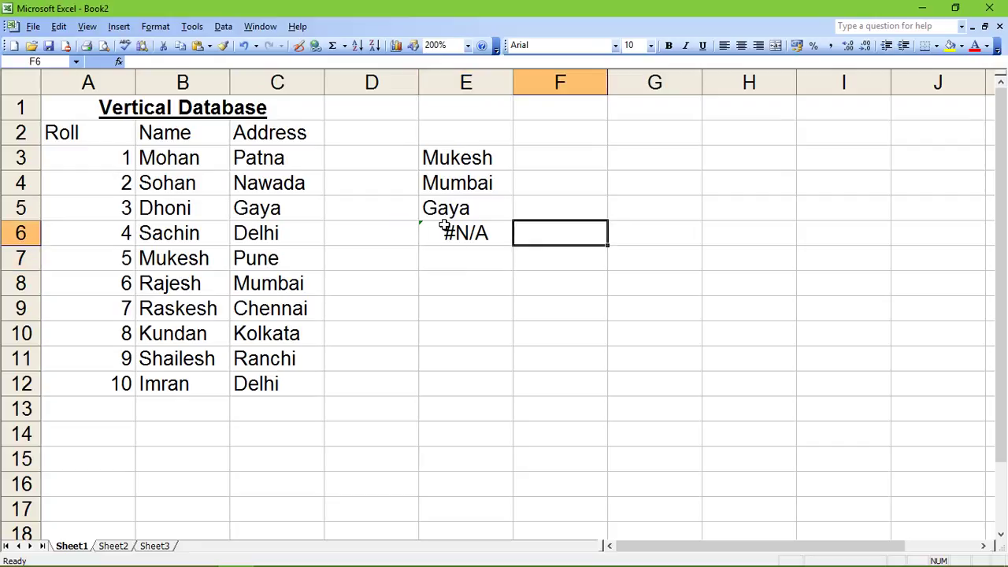
text(Not Acvai)
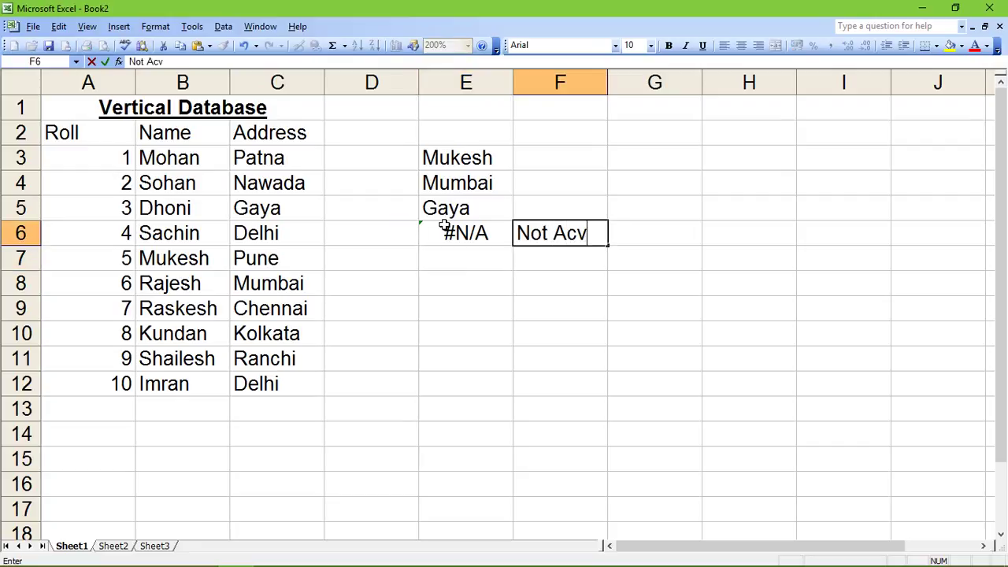
key(BackSpace)
key(BackSpace)
key(BackSpace)
key(BackSpace)
text(vailable)
key(BackSpace)
text(e)
key(Return)
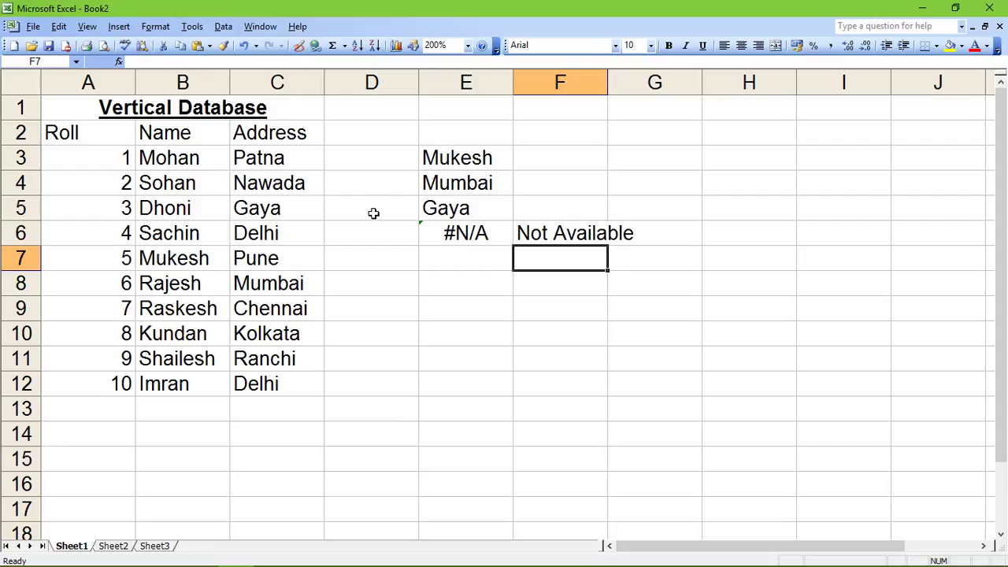
Switch to Word and close Document1 without saving, and close the Excel workbook Book2 without saving.
key(alt+Tab)
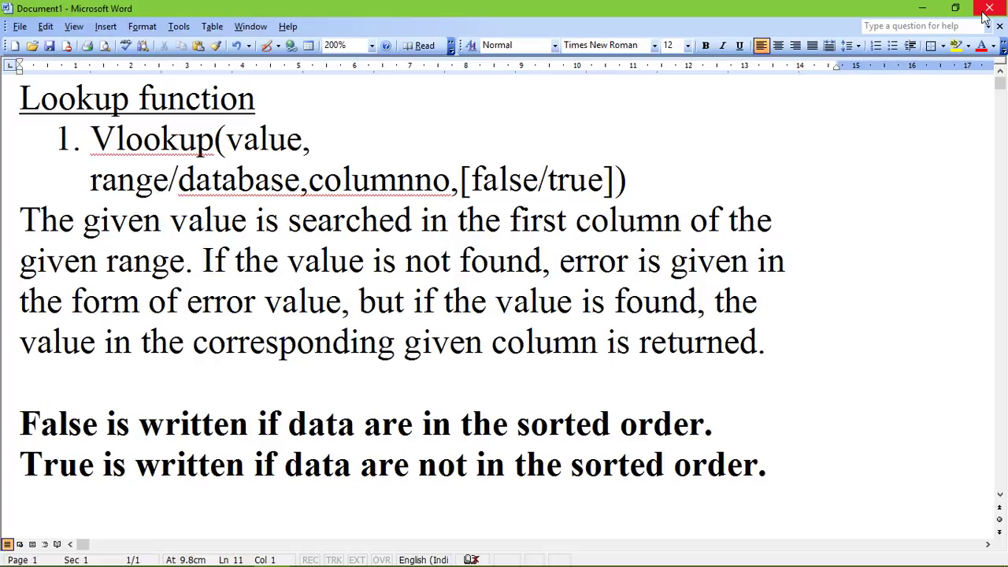
click(985, 15)
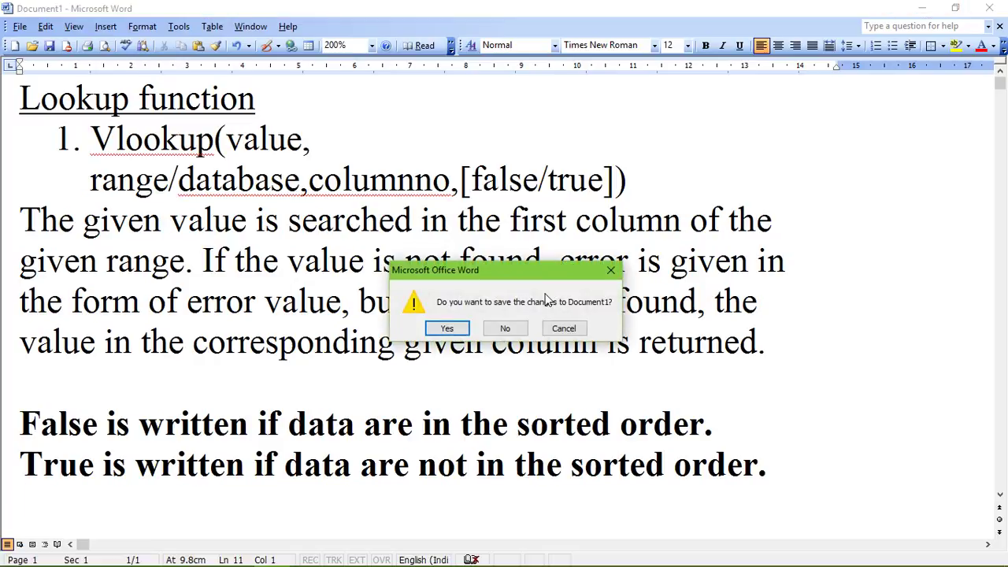
click(516, 330)
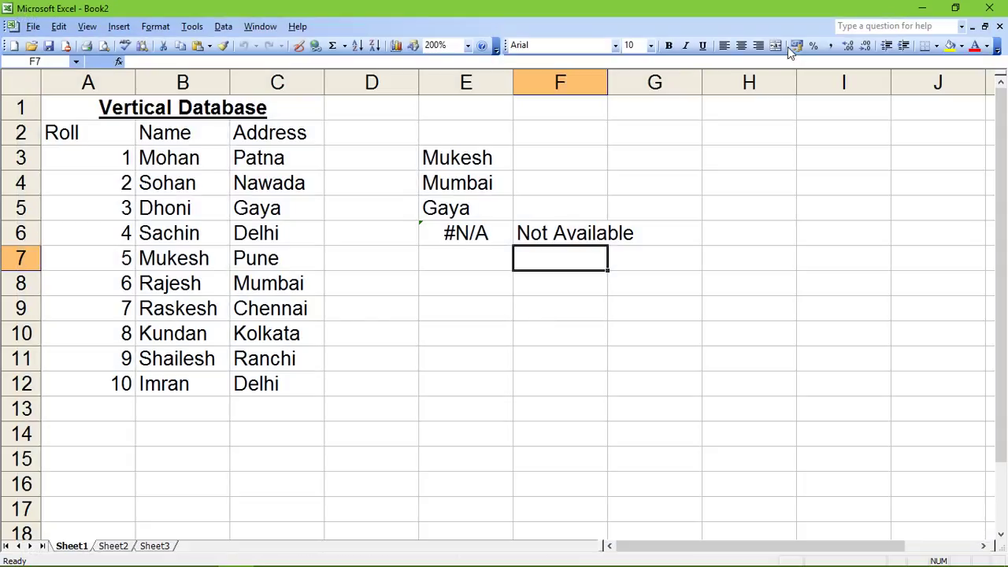
click(991, 10)
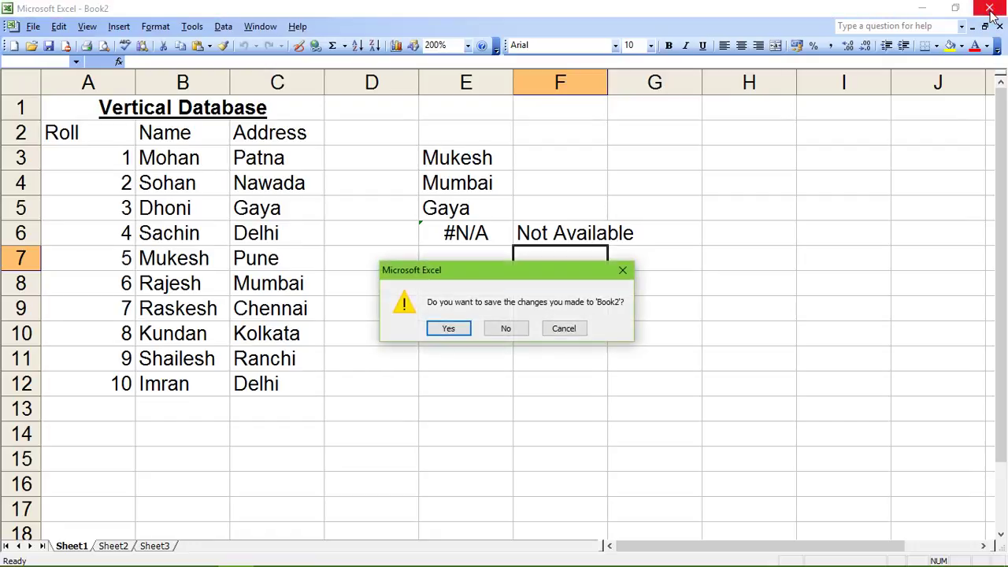
click(505, 330)
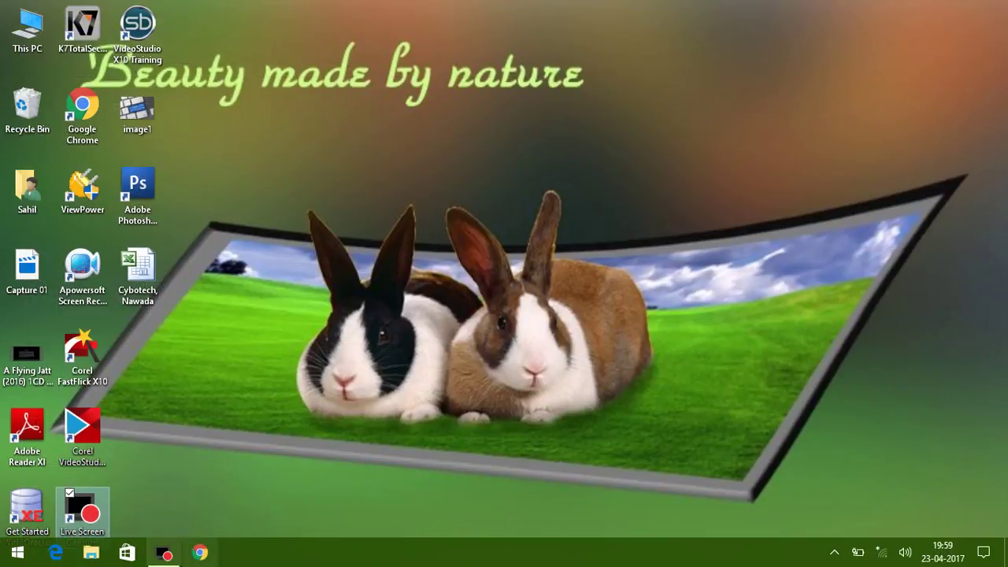